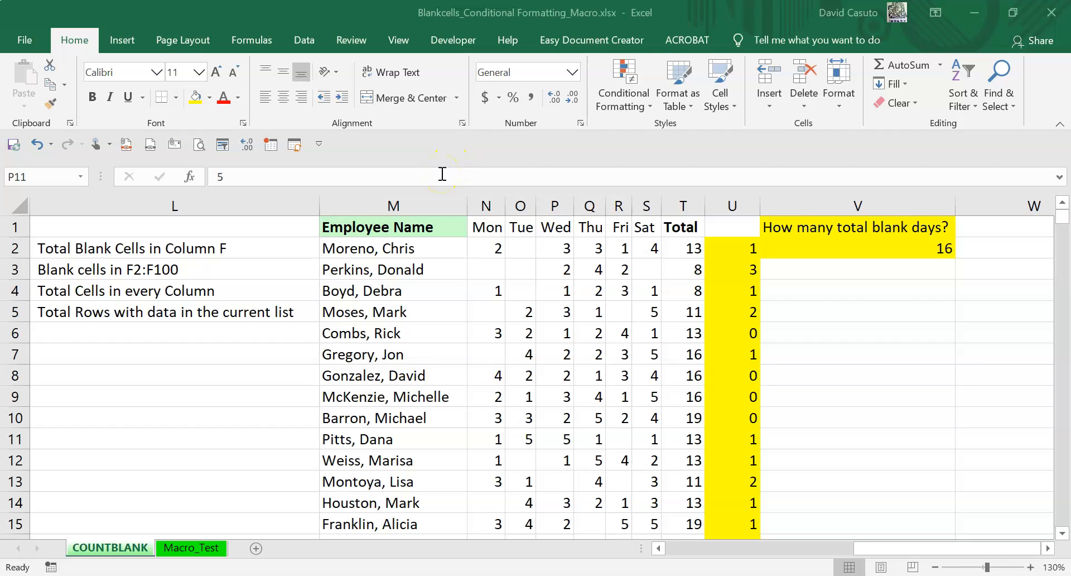
left_click(397, 45)
left_click(400, 41)
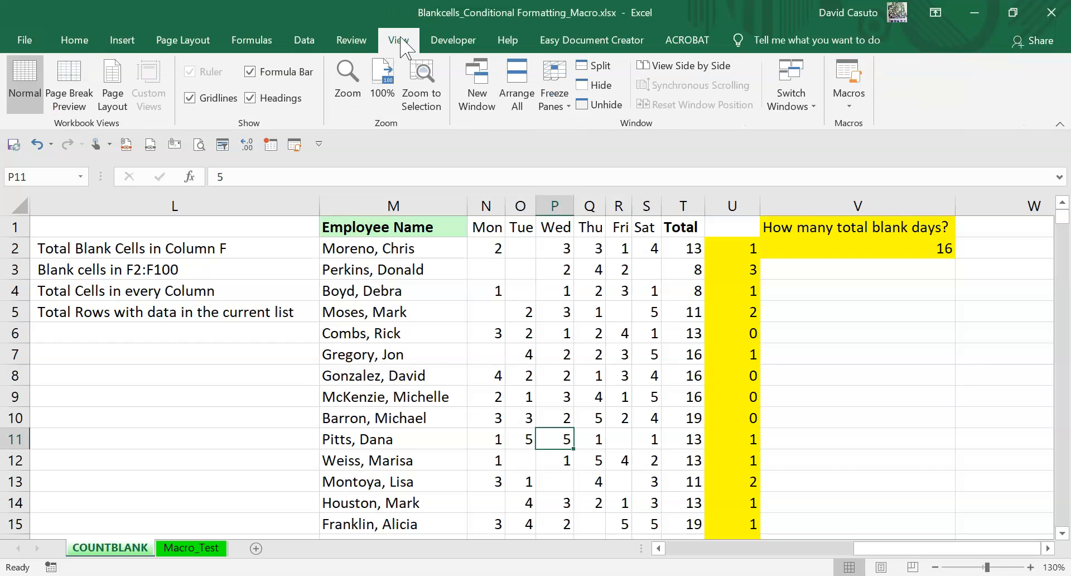
left_click(850, 70)
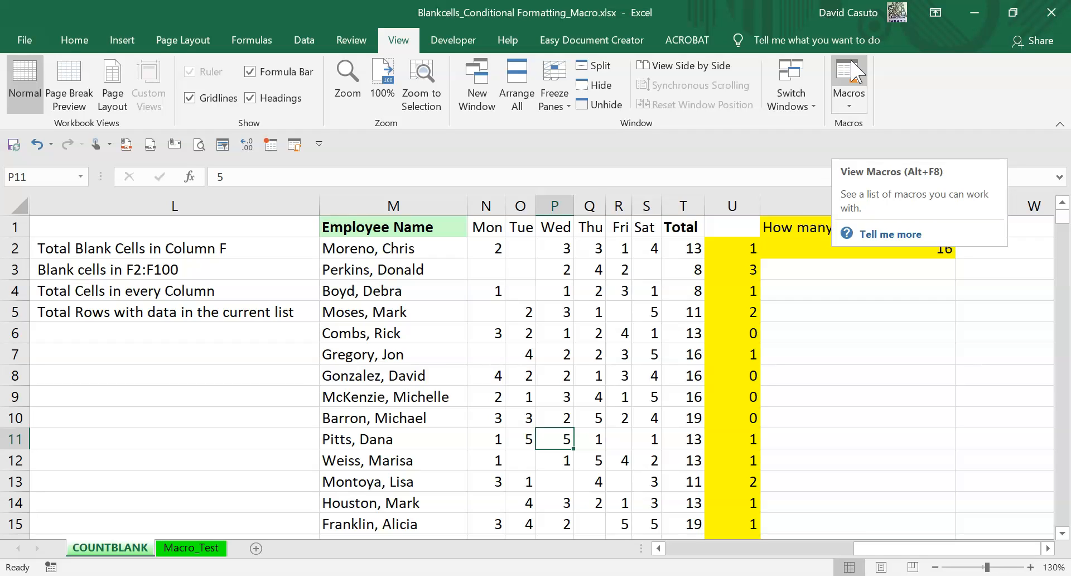
left_click(849, 104)
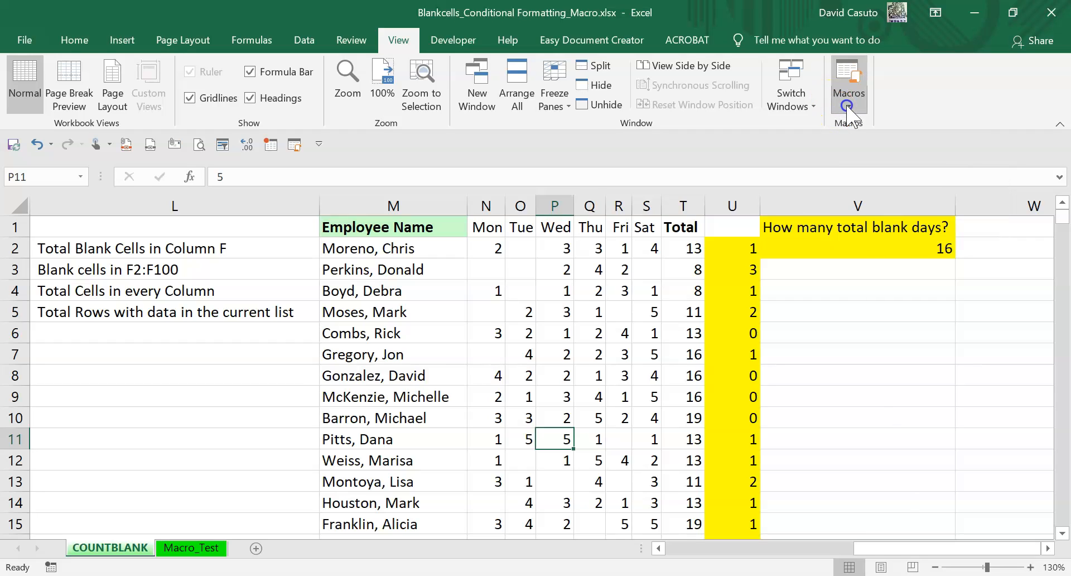
left_click(932, 80)
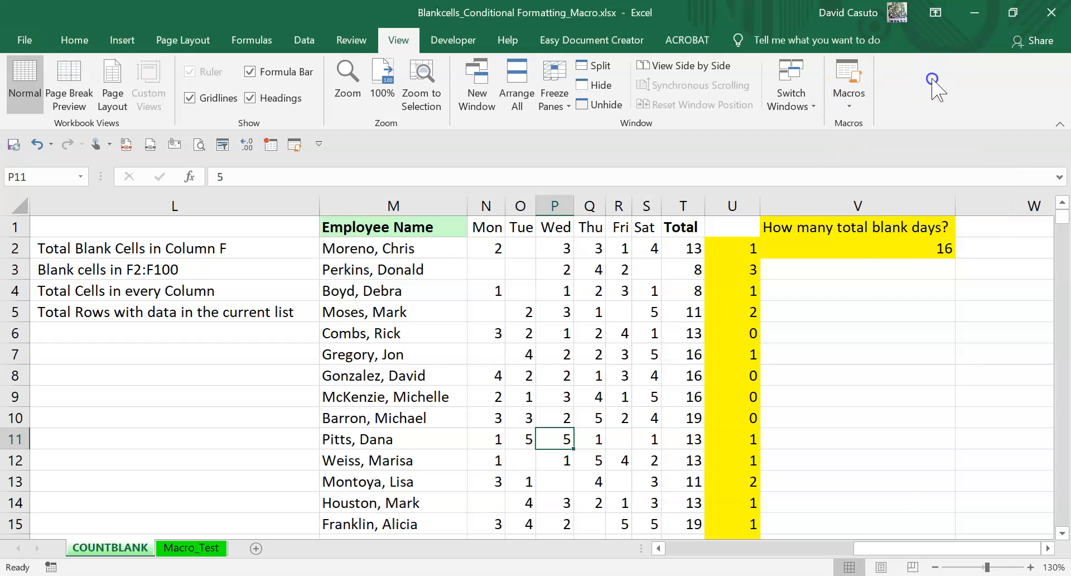
Step: Check the Developer entry in the ribbon customization settings and leave them without making changes
left_click(445, 40)
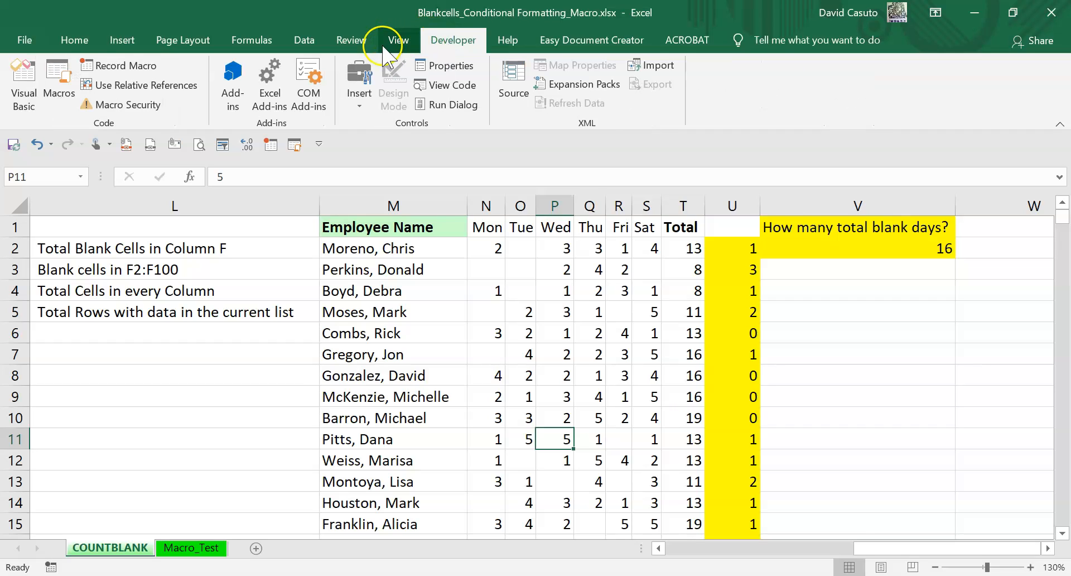
right_click(399, 34)
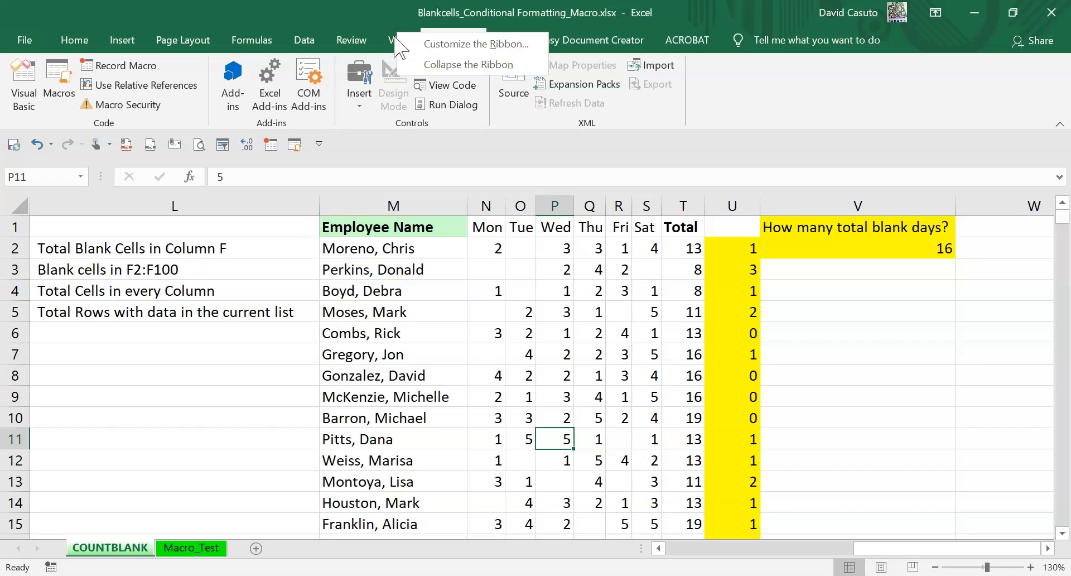
left_click(453, 34)
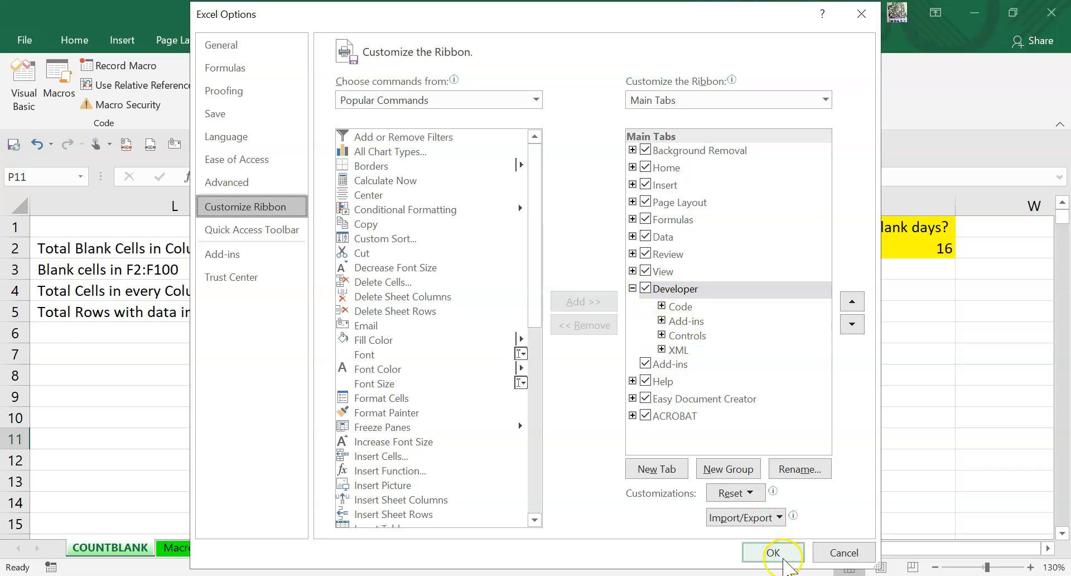
left_click(844, 552)
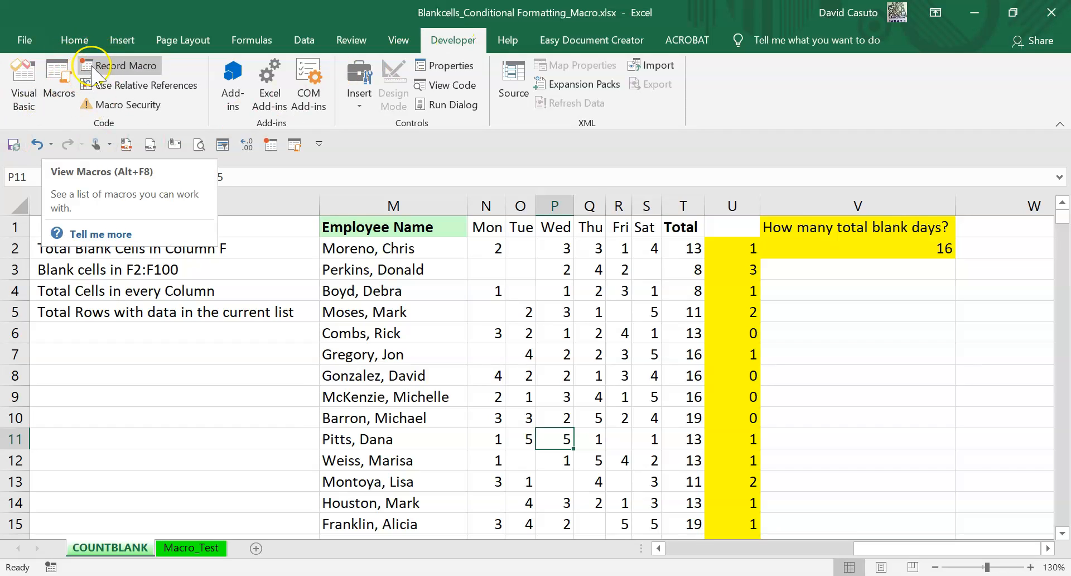
left_click(53, 78)
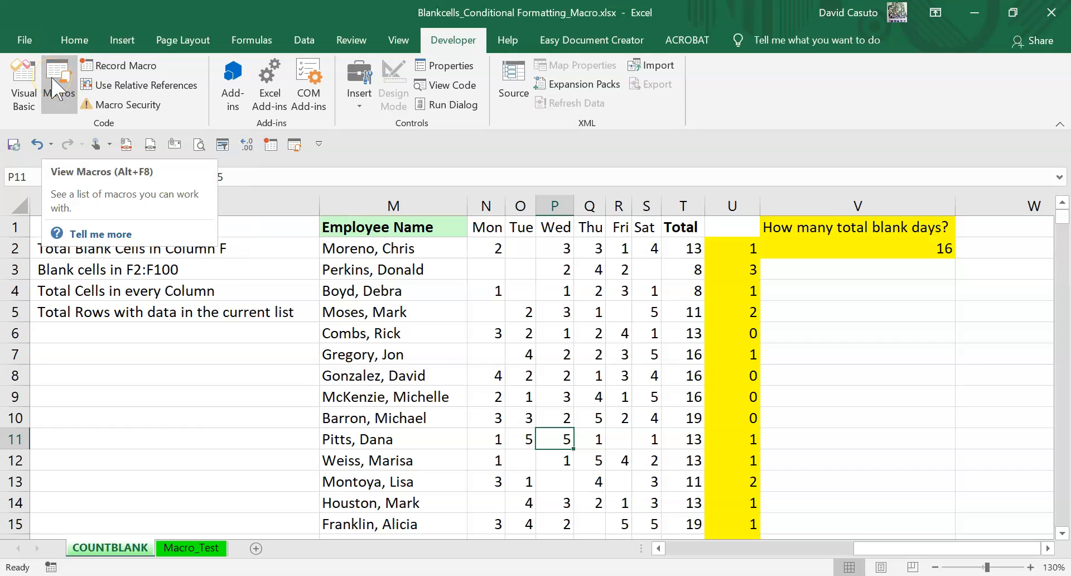
left_click(140, 94)
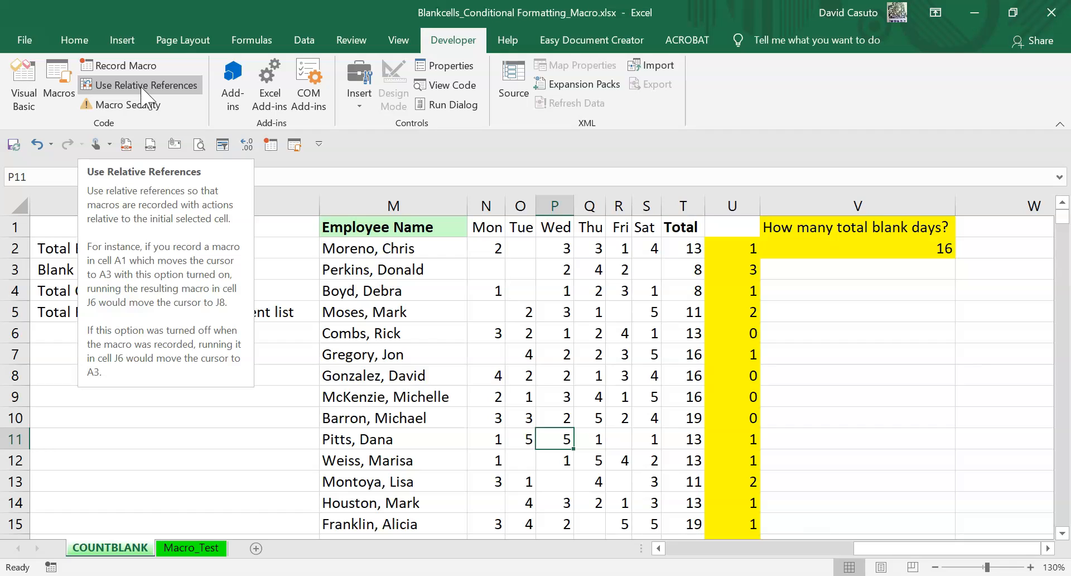
left_click(193, 111)
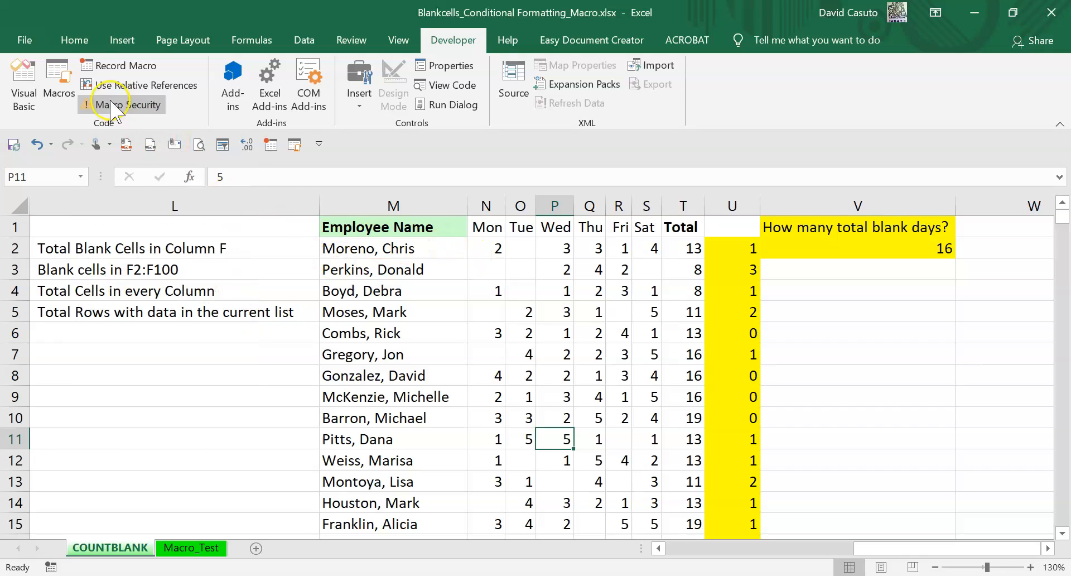
Step: Start recording a macro named BlankCellCF with shortcut Ctrl+Shift+B, stored in the Personal Macro Workbook
left_click(103, 67)
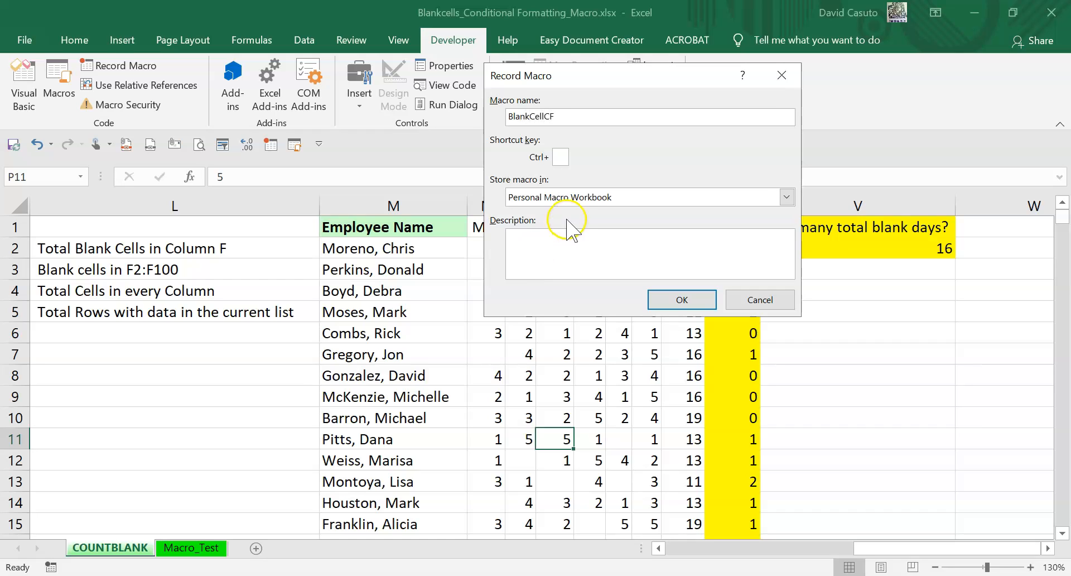
left_click(558, 151)
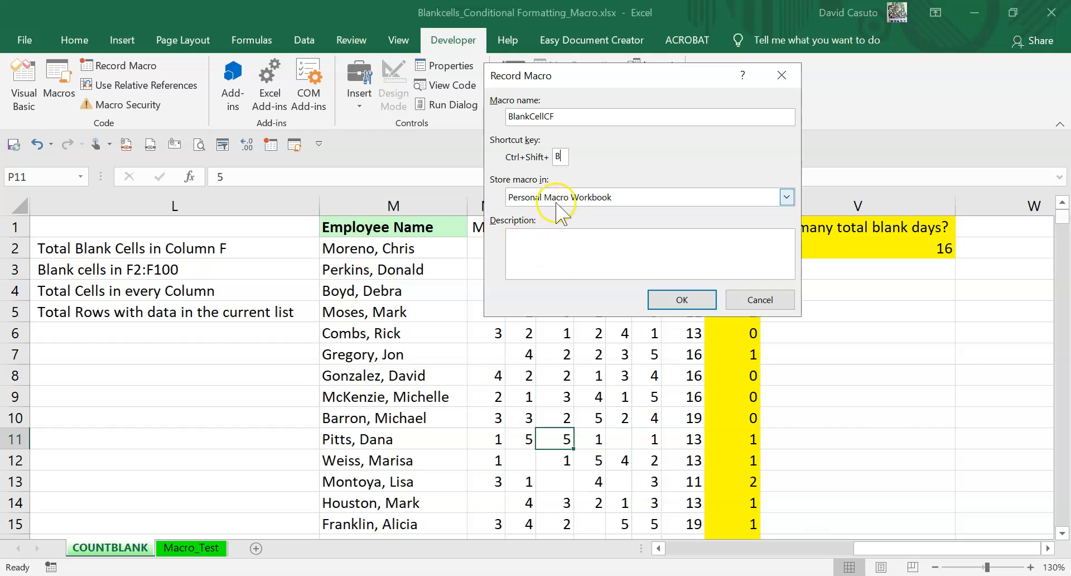
left_click(538, 199)
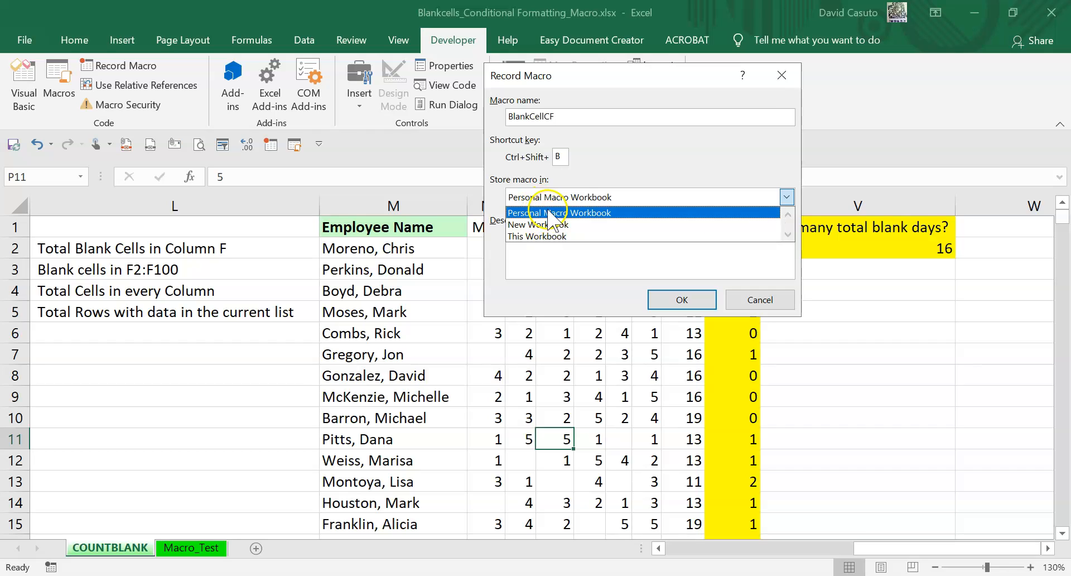
left_click(548, 211)
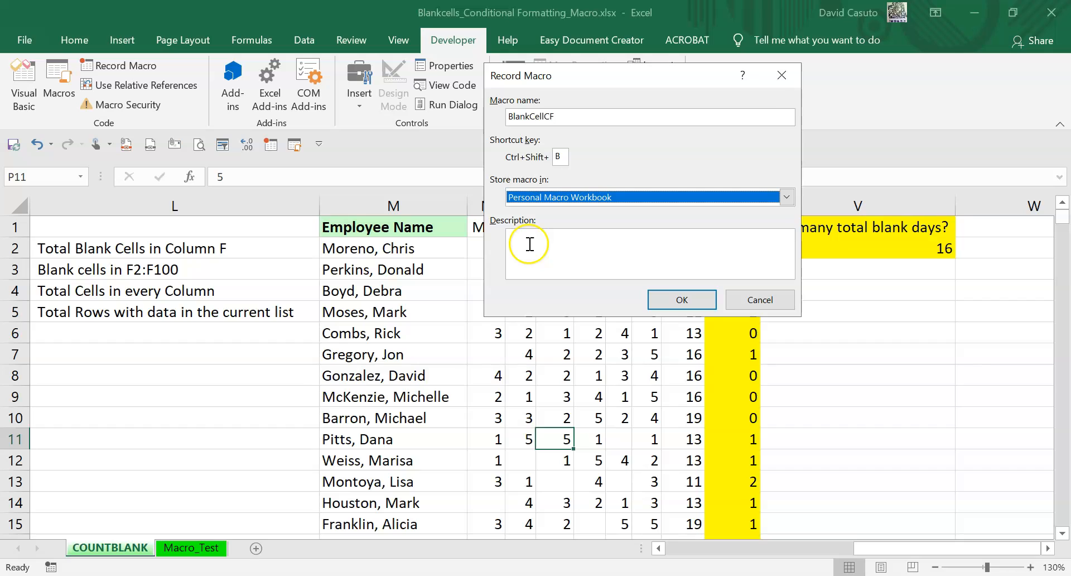
left_click(681, 300)
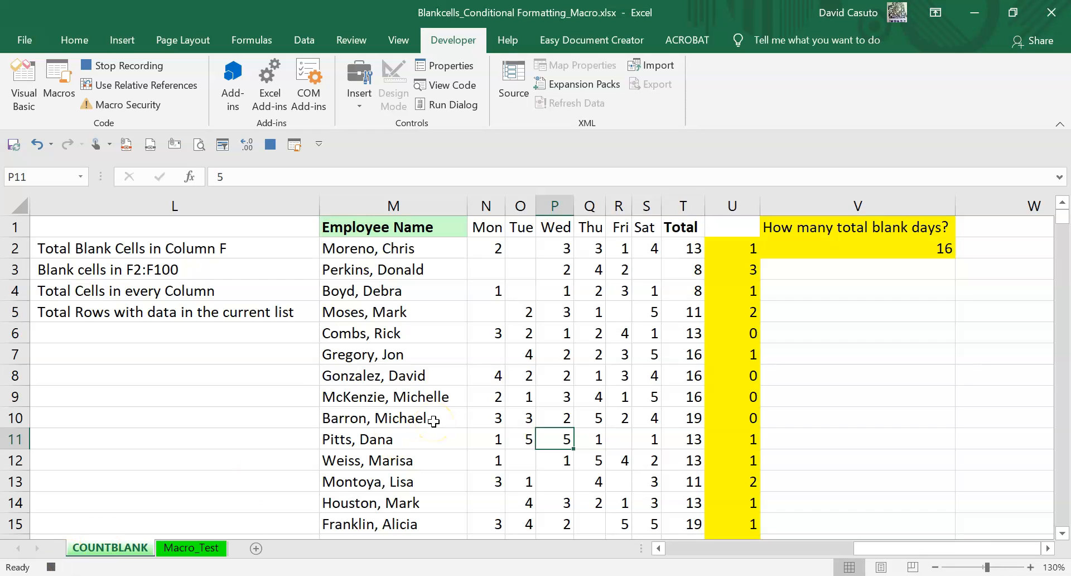
Step: Set up a new conditional formatting rule for N2:S16 that formats only cells containing Blanks
left_click_drag(498, 248, 639, 467)
left_click(69, 40)
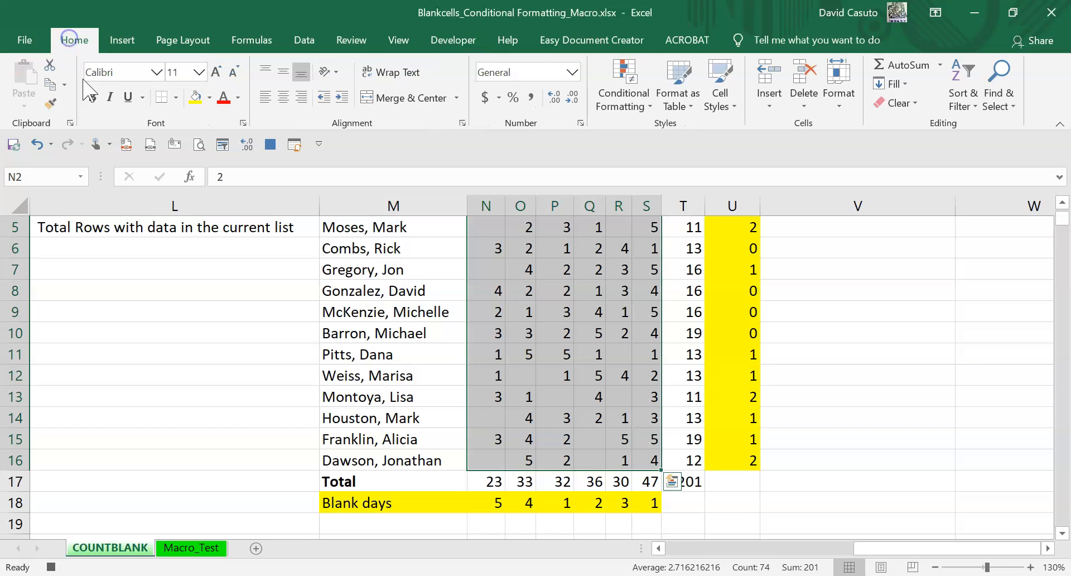
left_click(625, 100)
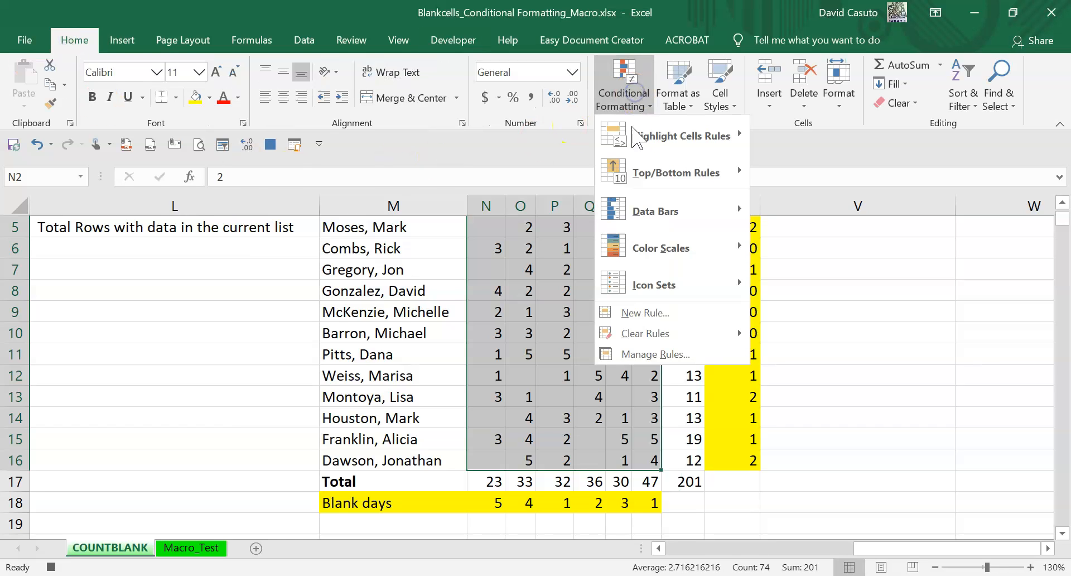
left_click(661, 314)
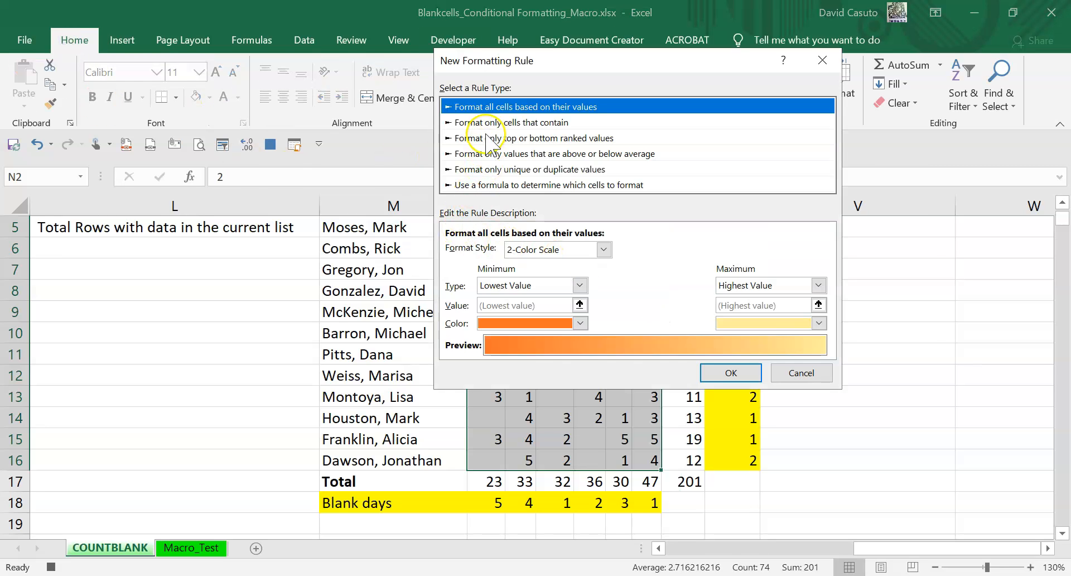
left_click(486, 124)
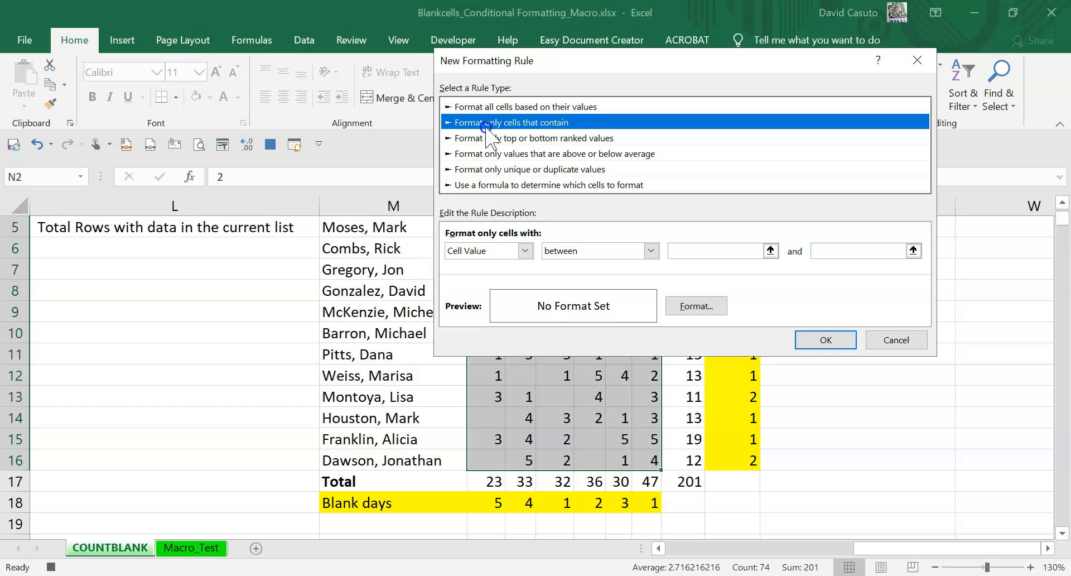
left_click(525, 251)
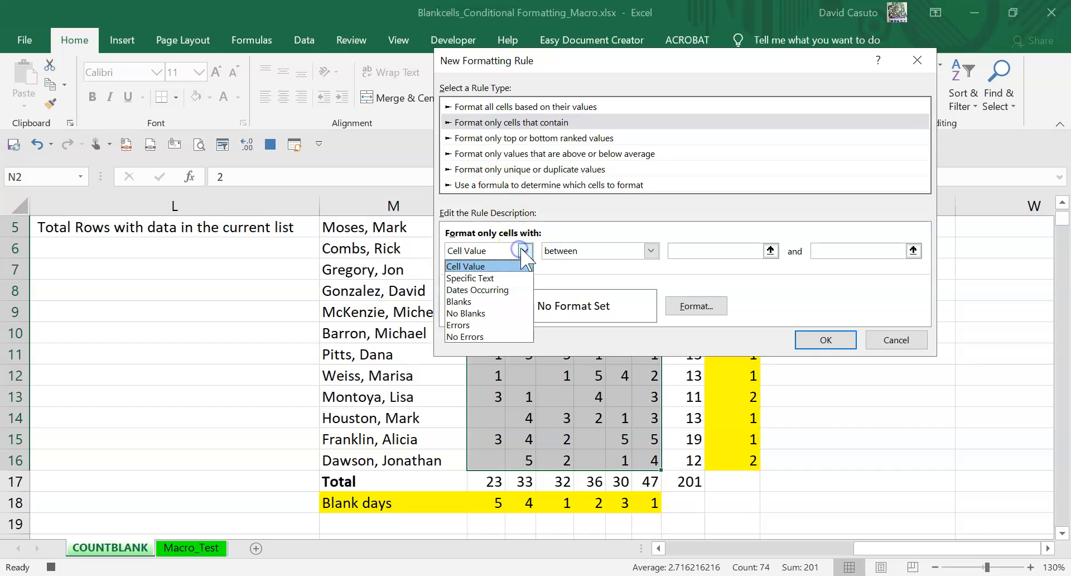
left_click(467, 301)
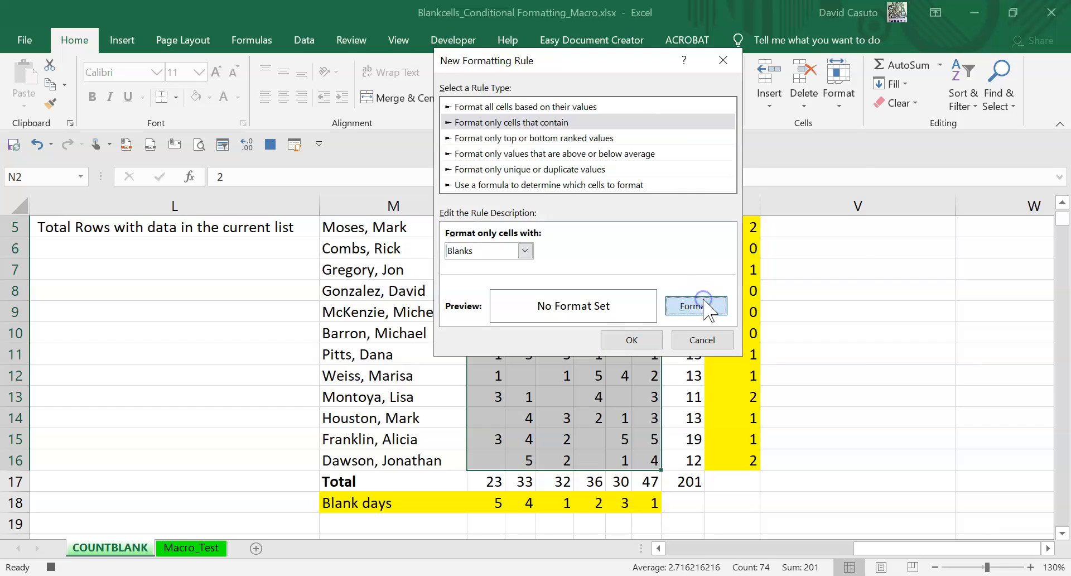
Step: Give the blank-cell rule a solid red fill and apply it to the selected range
left_click(701, 306)
left_click(471, 196)
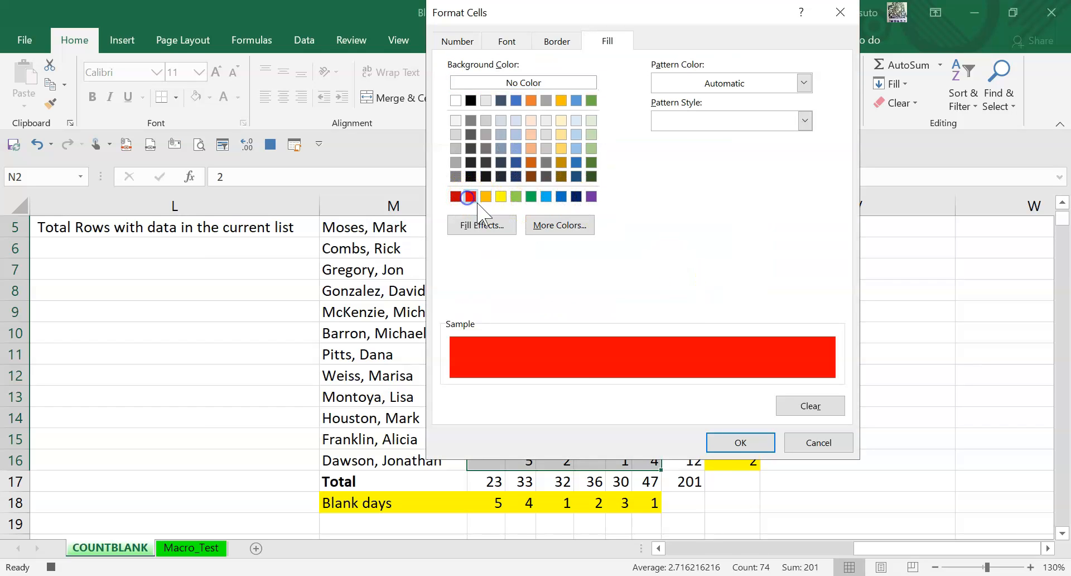
left_click(741, 443)
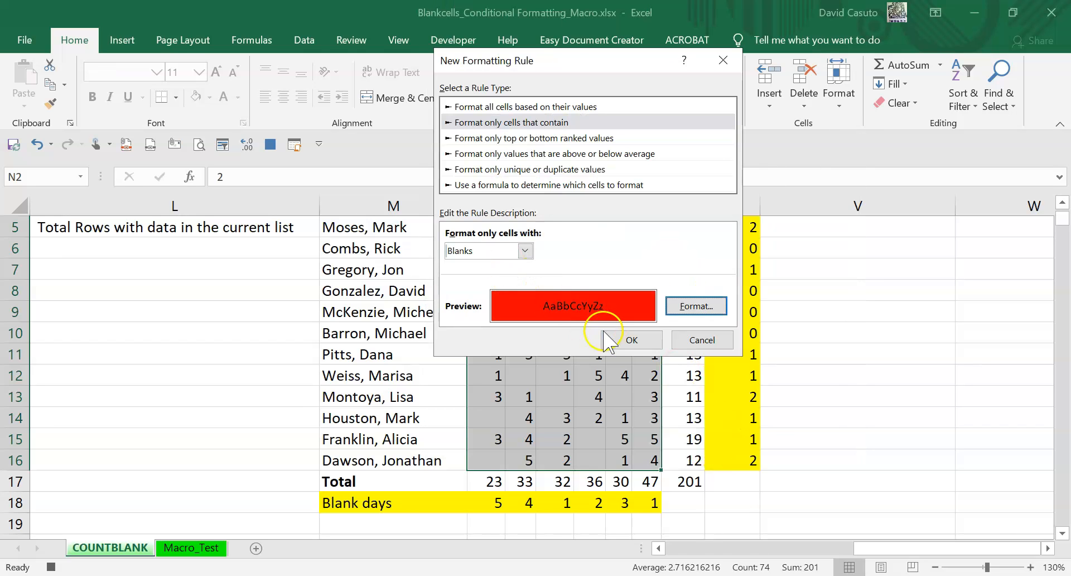
left_click(619, 339)
Step: Select cell L2 and stop recording the macro
scroll(619, 408, "up", 2)
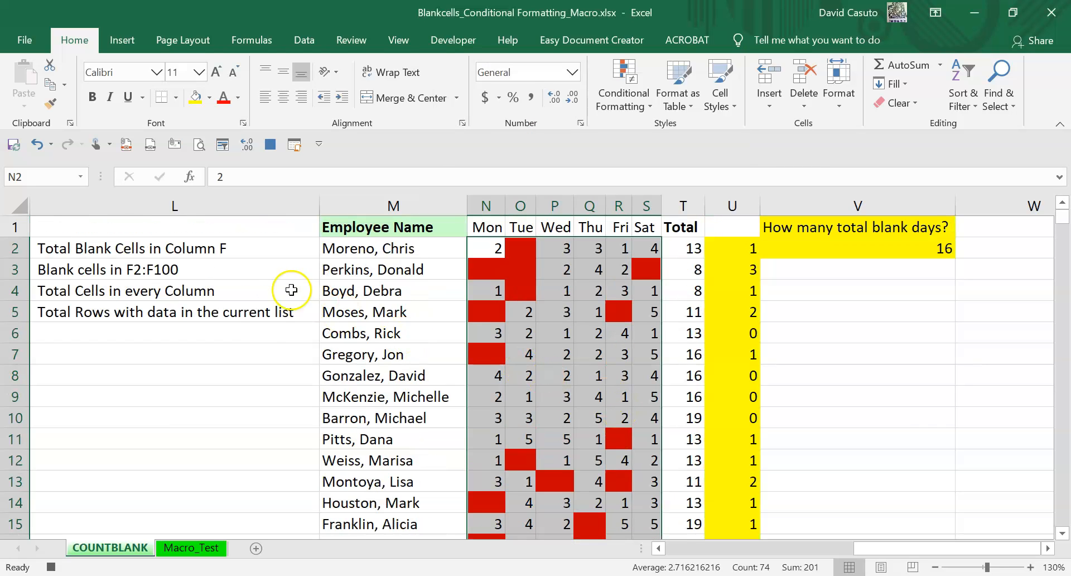
left_click(291, 248)
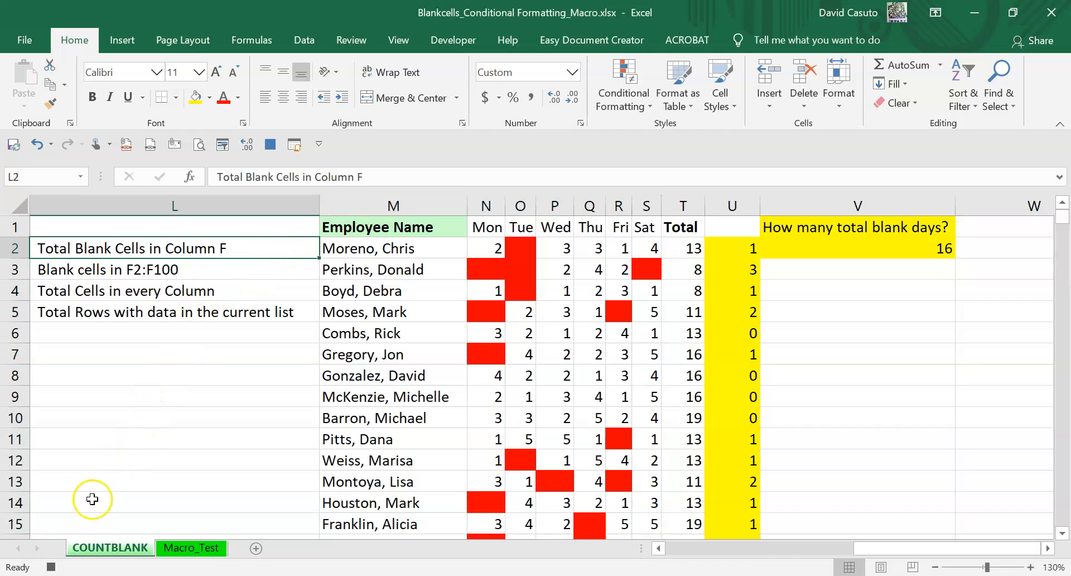
left_click(49, 566)
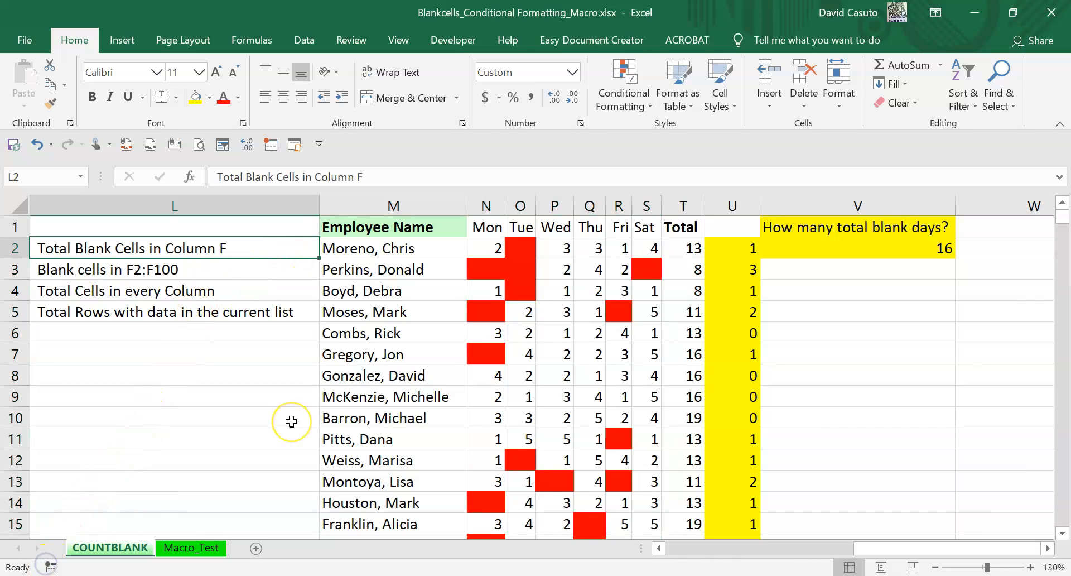
Step: Look for the recorded BlankCellCF macro in the list of available macros and close the list
left_click(463, 42)
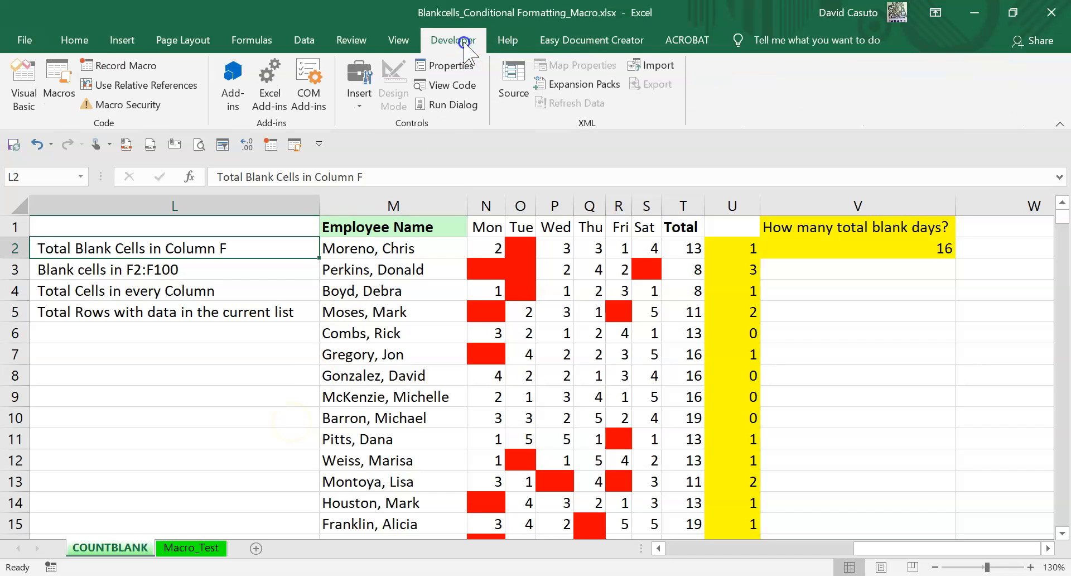
left_click(56, 84)
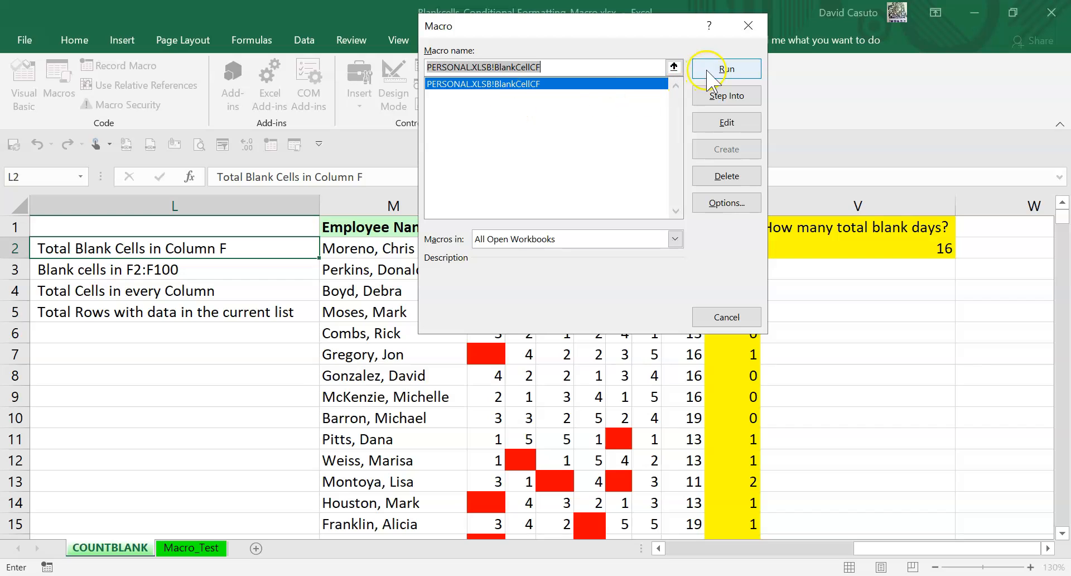
left_click(748, 25)
Step: Run the BlankCellCF macro on range N2:S16 of the Macro_Test sheet, then select cell N2
left_click(194, 549)
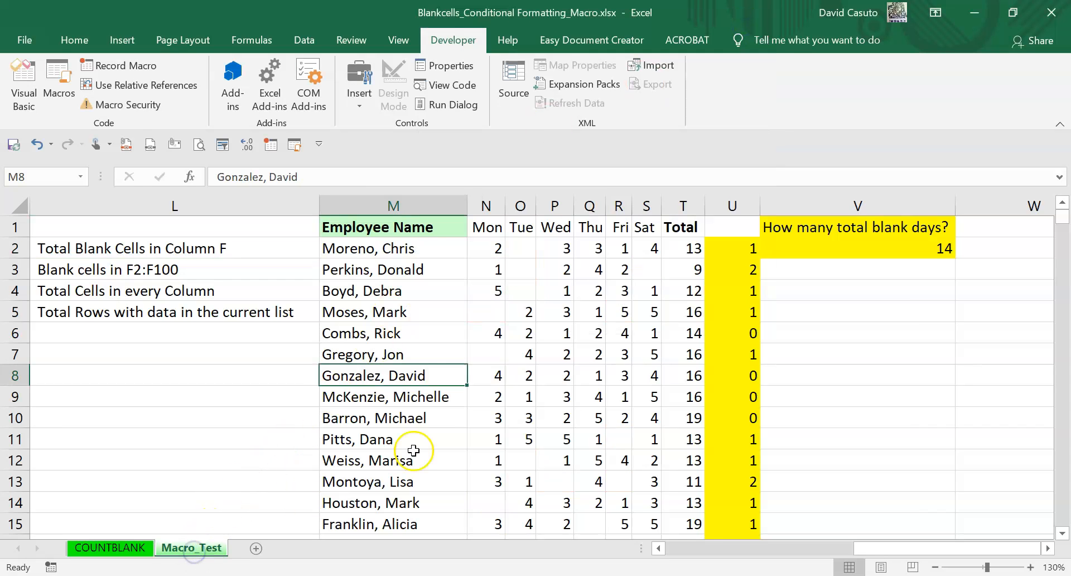
left_click(498, 248)
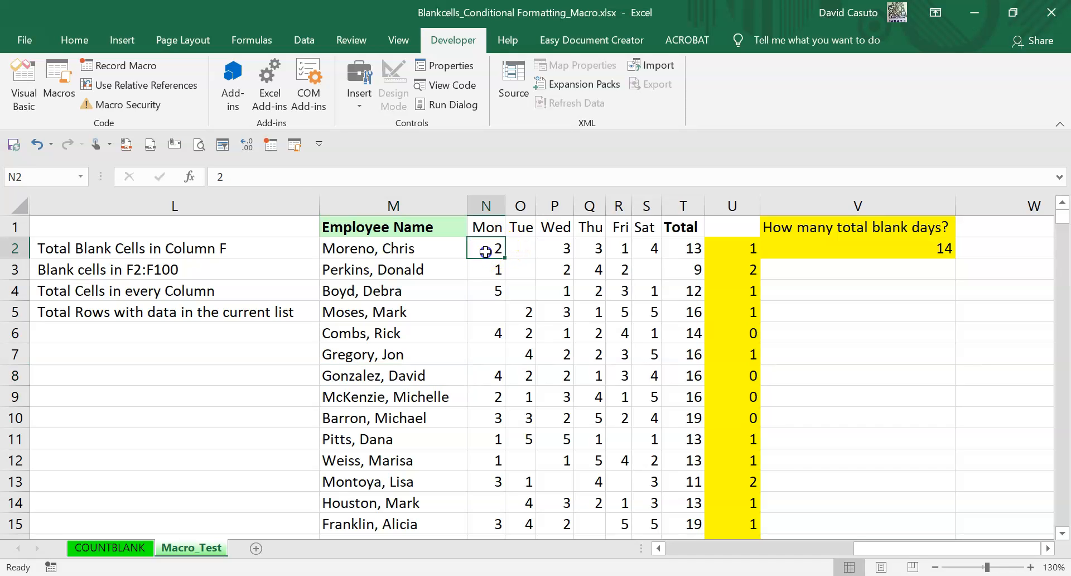
left_click_drag(485, 252, 653, 481)
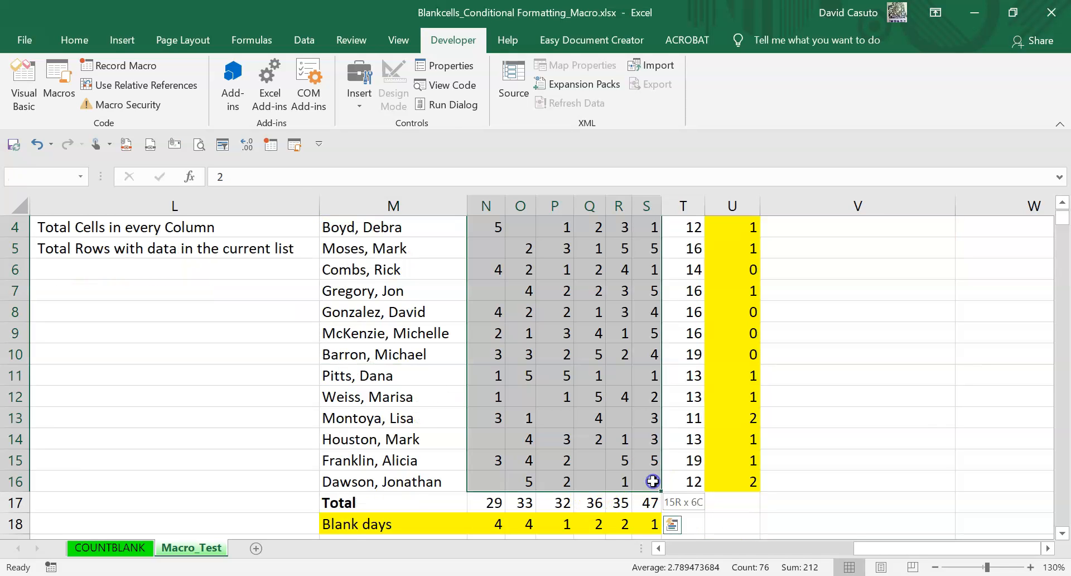
left_click(61, 78)
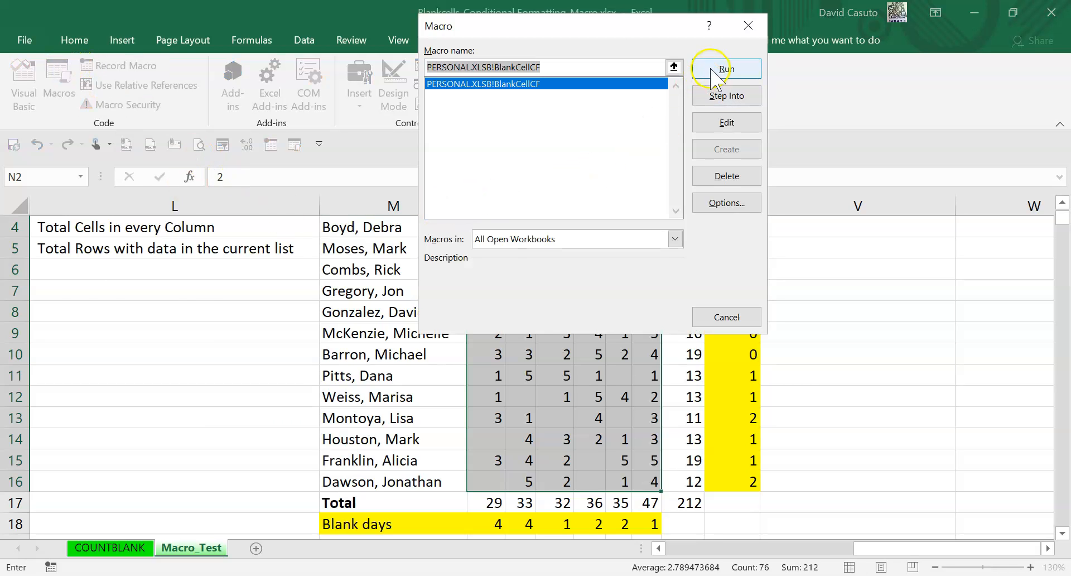
left_click(712, 67)
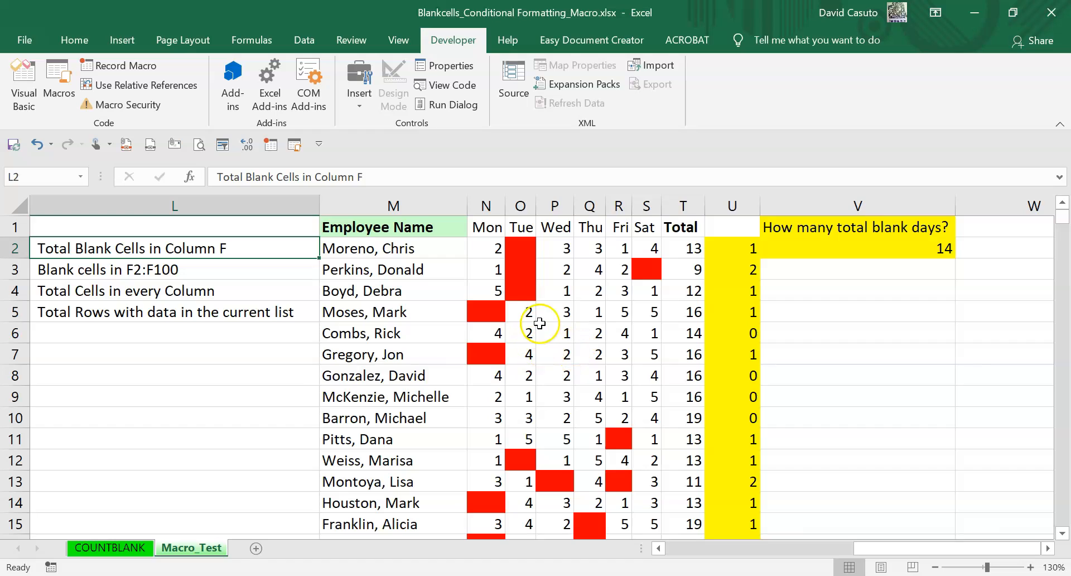
left_click(489, 248)
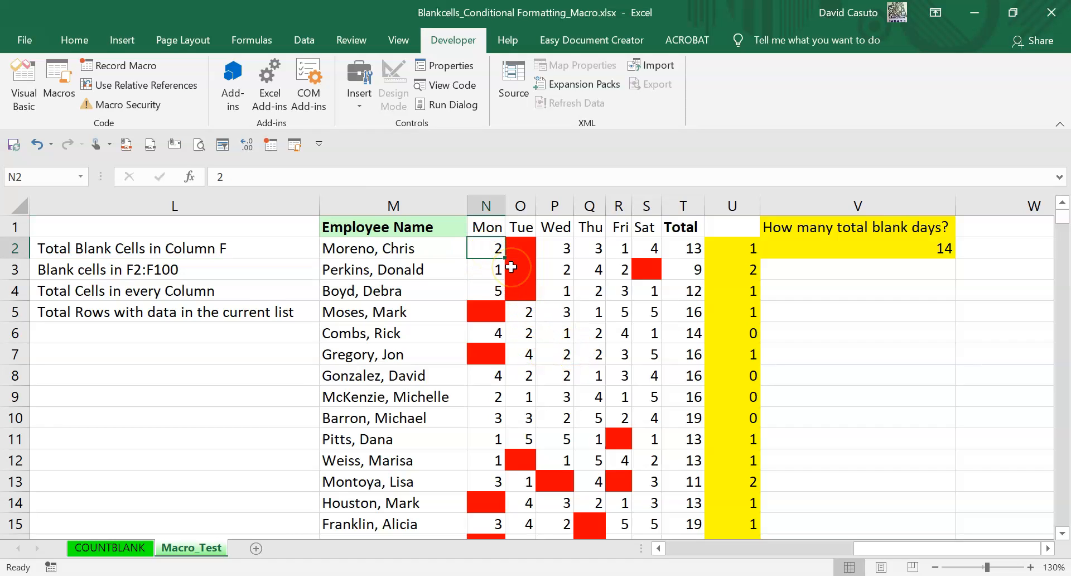
Step: Clear the value in cell N2 of the Macro_Test sheet and select cell L8
key("Delete")
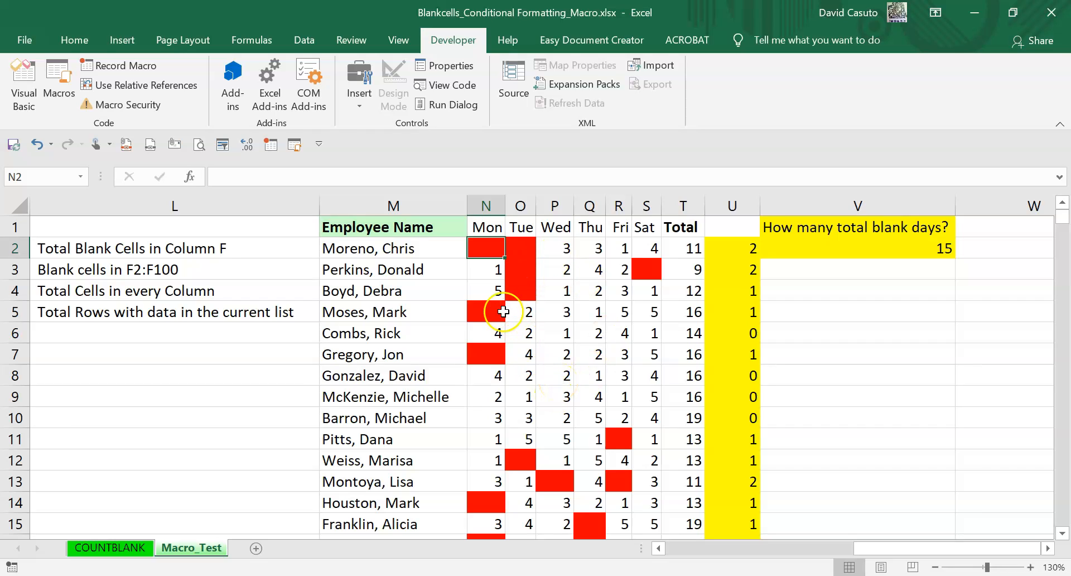
left_click(173, 375)
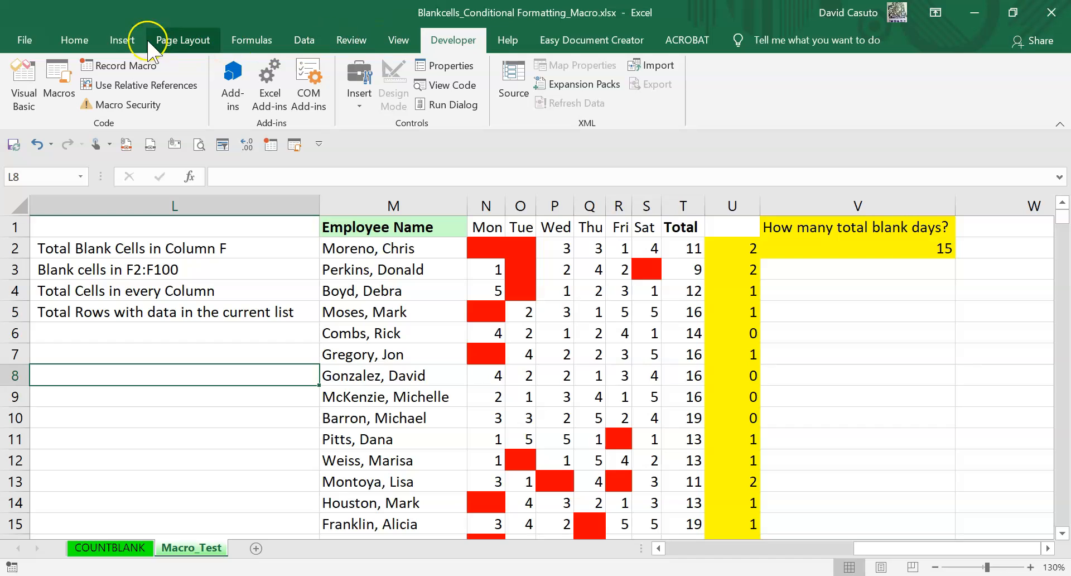
Step: Delete the conditional formatting rule applied to N2:S16 on the Macro_Test worksheet
left_click(75, 40)
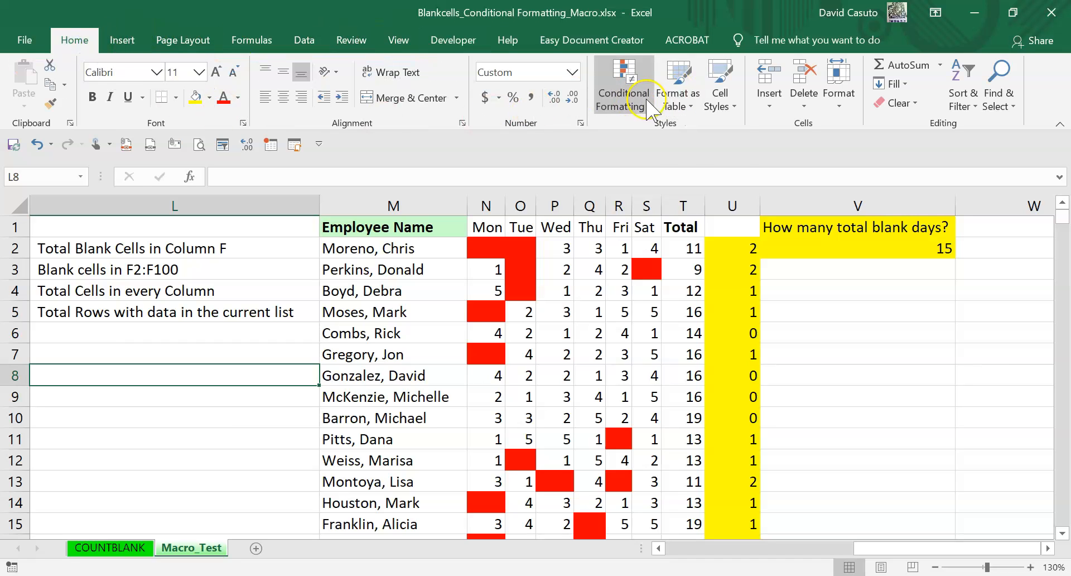
left_click(625, 89)
left_click(652, 354)
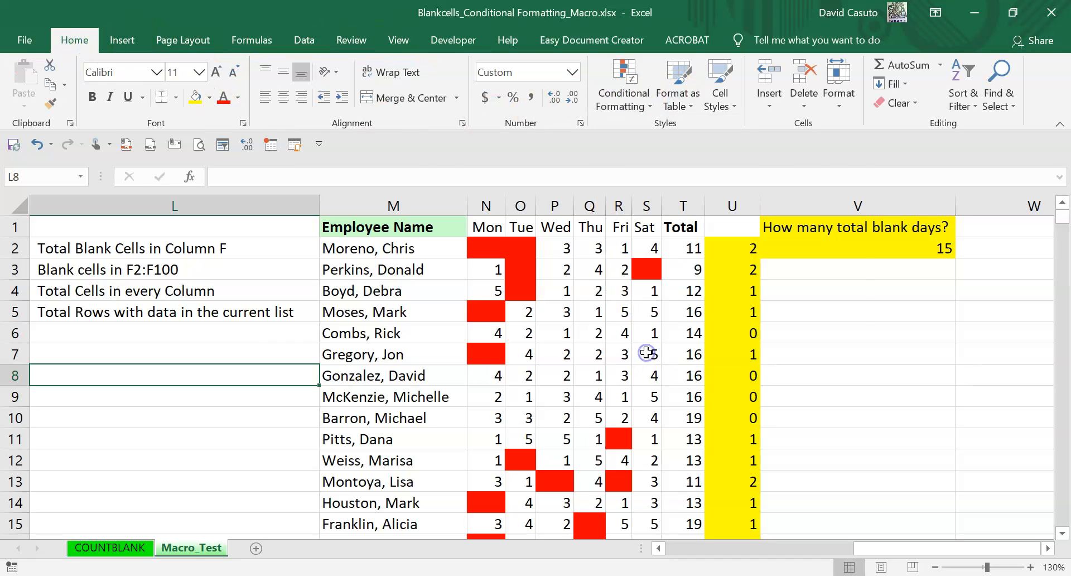
left_click(446, 117)
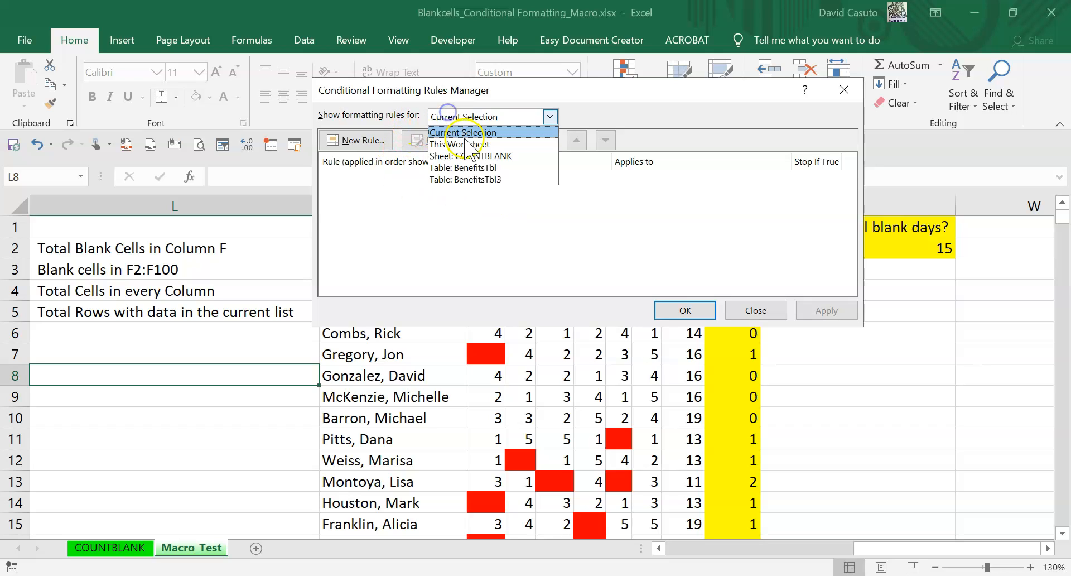
left_click(463, 141)
left_click(406, 184)
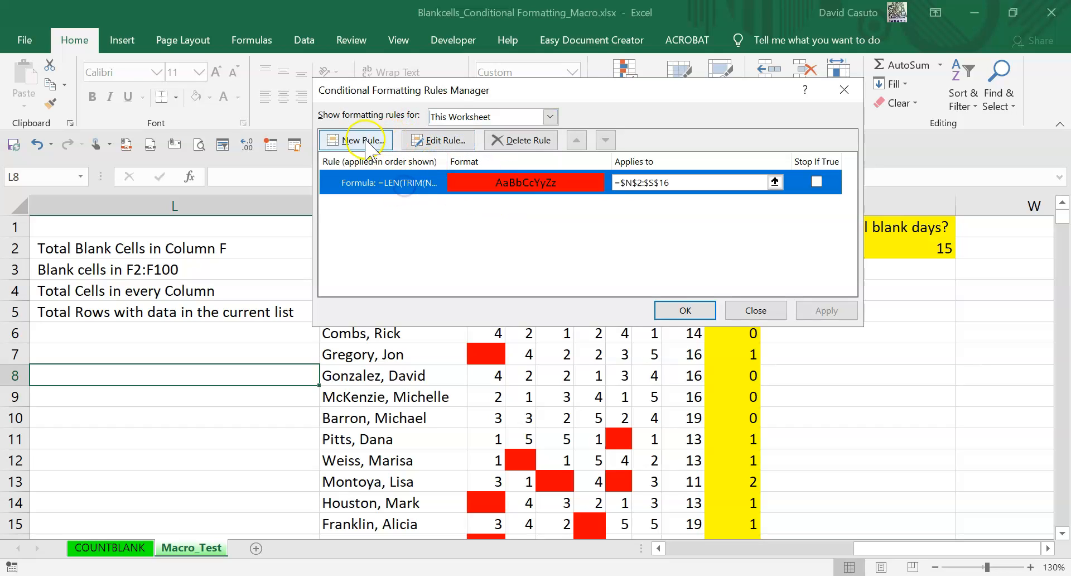
left_click(519, 140)
left_click(820, 311)
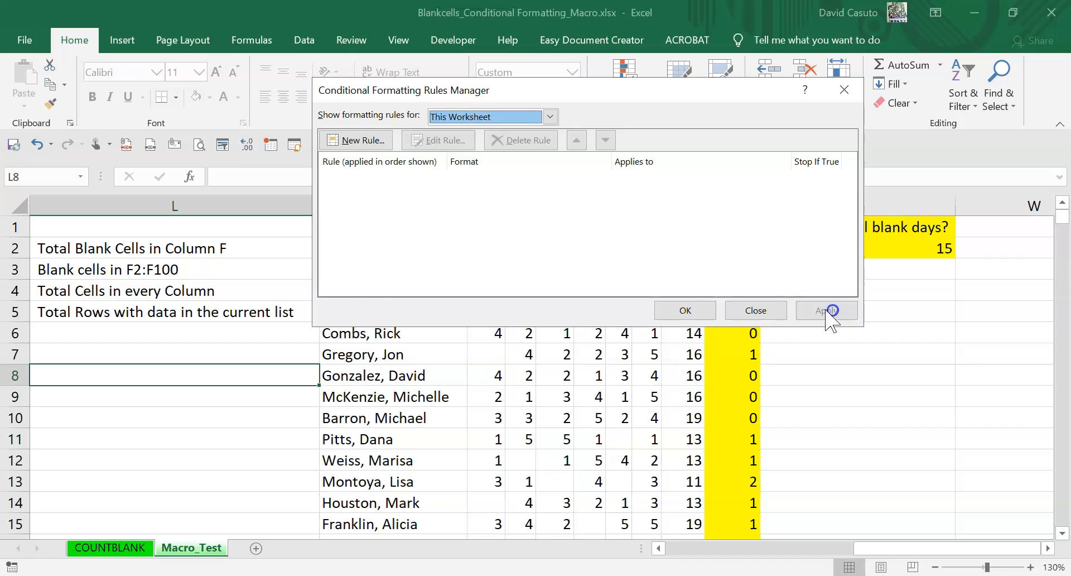
left_click(686, 310)
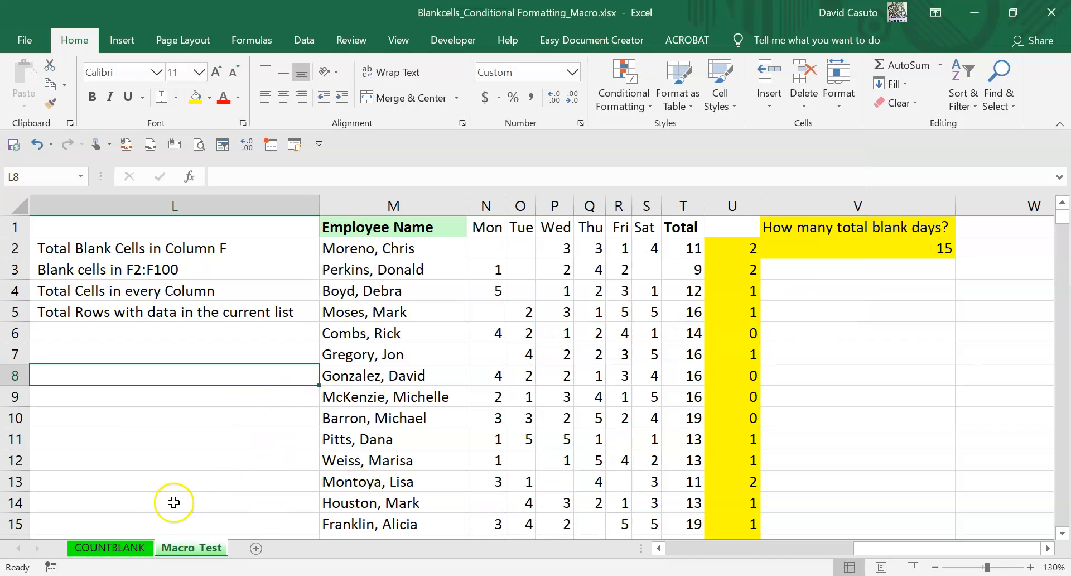
Step: Delete the blank-cell conditional formatting rule applied to N2:S16 on the COUNTBLANK worksheet
left_click(136, 548)
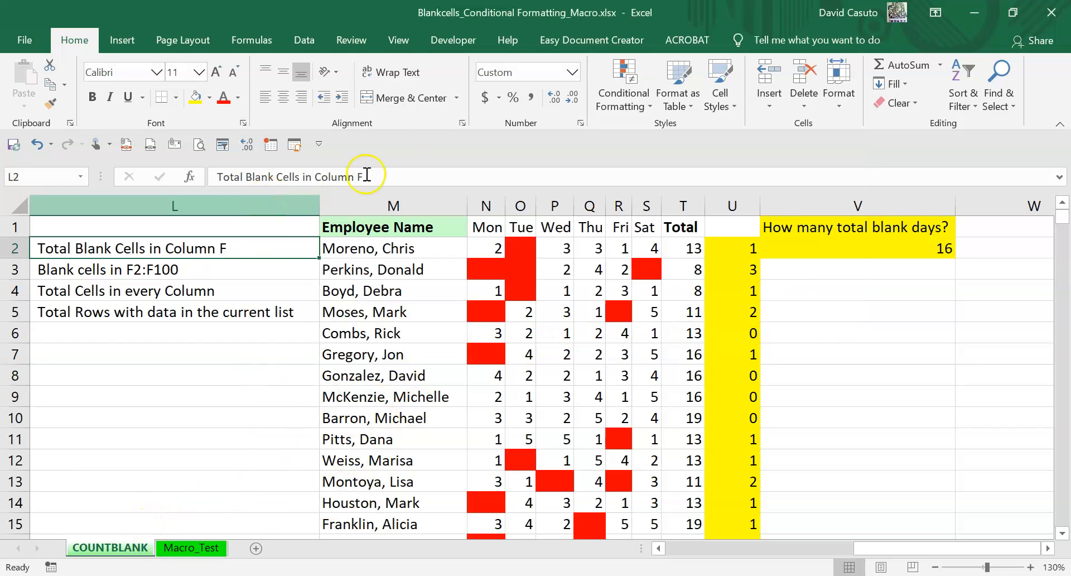
left_click(624, 92)
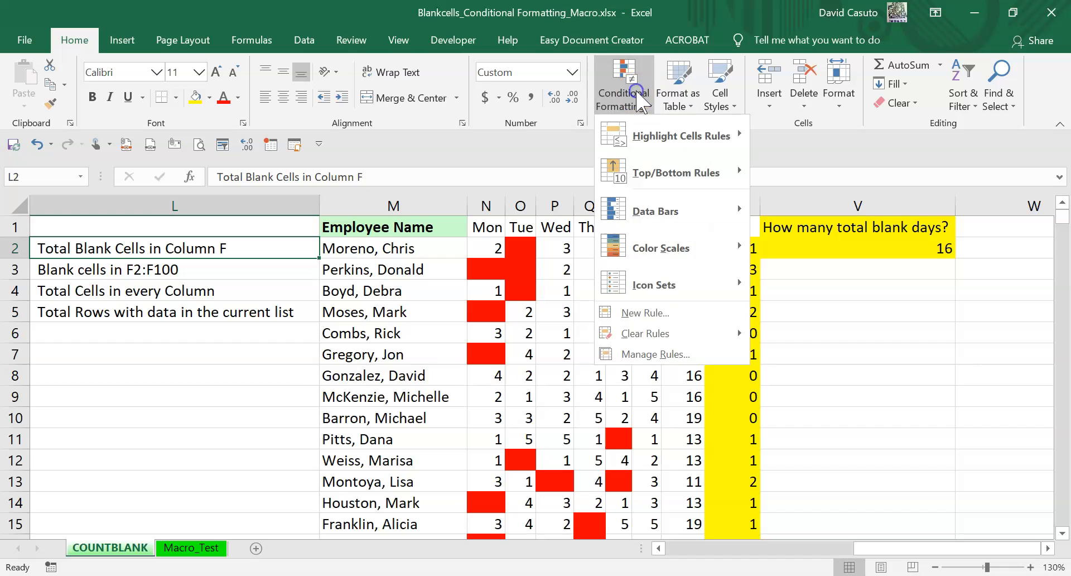
left_click(647, 354)
left_click(468, 120)
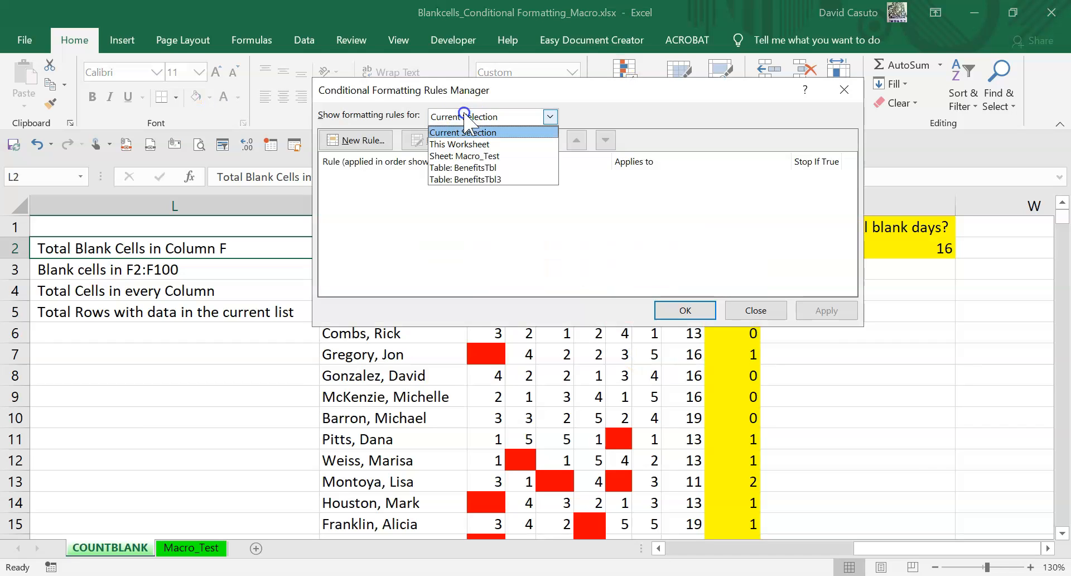
left_click(466, 135)
left_click(393, 184)
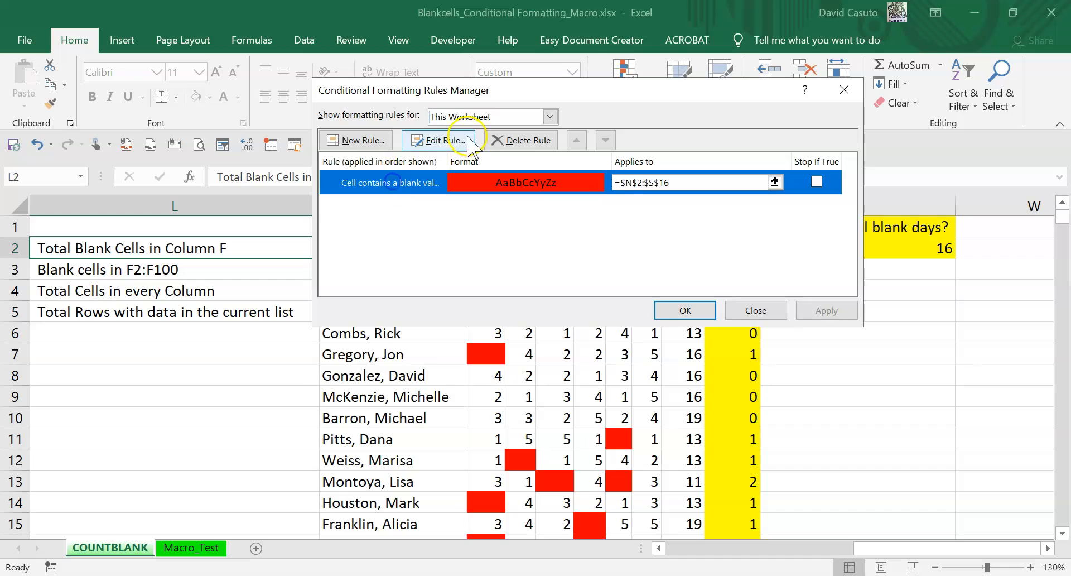
left_click(511, 138)
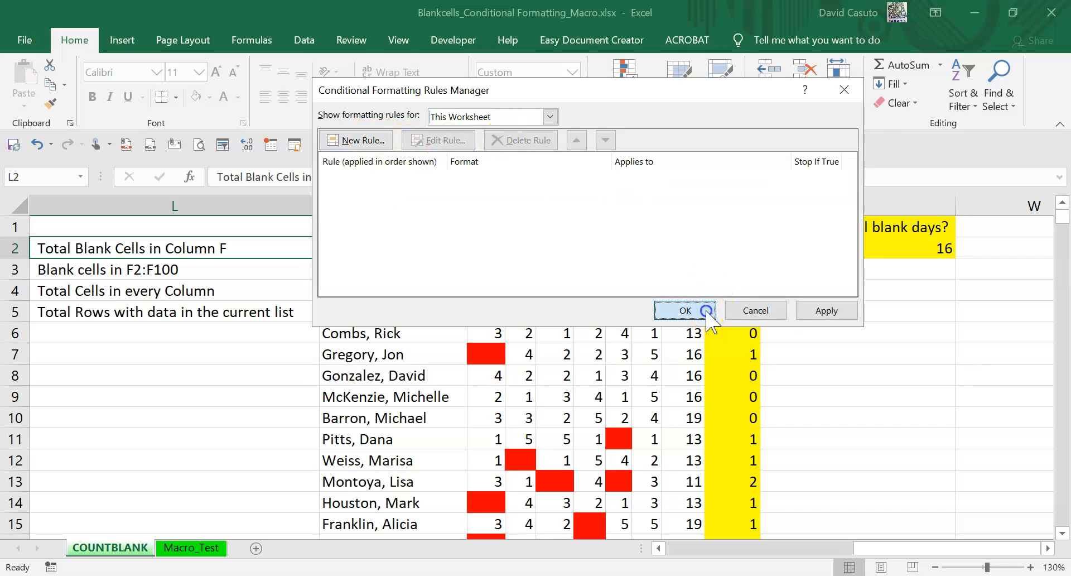
left_click(692, 311)
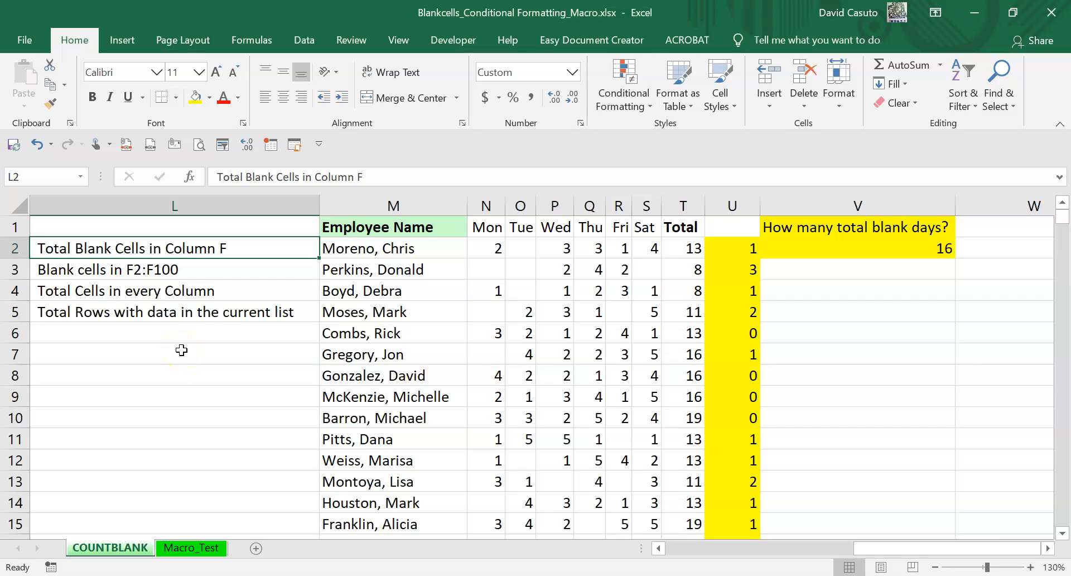
Step: Draw a rounded rectangle about 0.45" high and 1.26" wide below the text in column L of the COUNTBLANK sheet
left_click(124, 40)
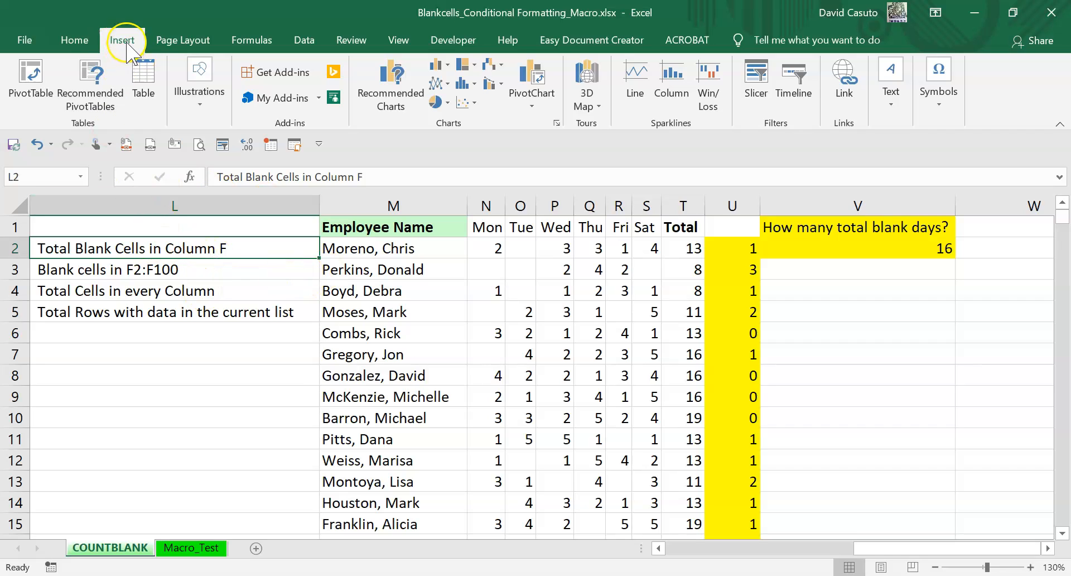
left_click(197, 89)
left_click(258, 162)
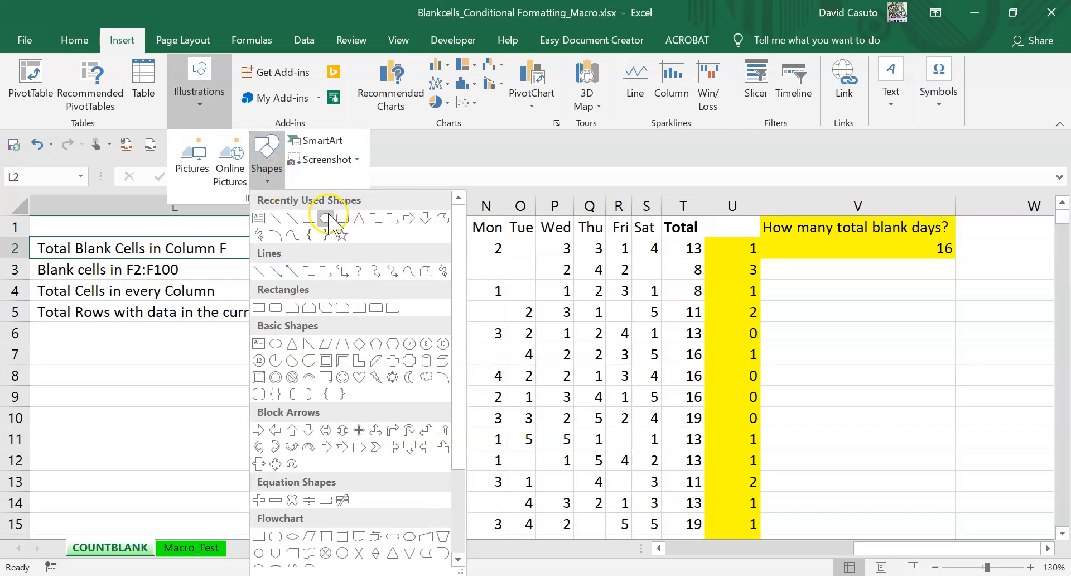
left_click(326, 218)
left_click_drag(114, 342, 242, 387)
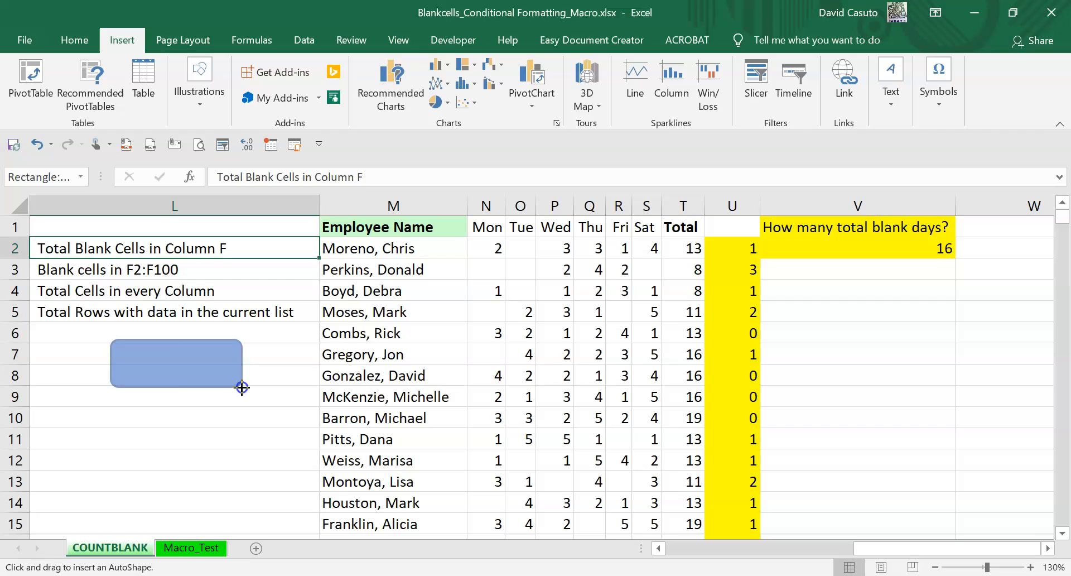
Step: Label the rounded rectangle "Blank Cells" and shrink it to about 0.37" high and 0.91" wide
left_click(167, 366)
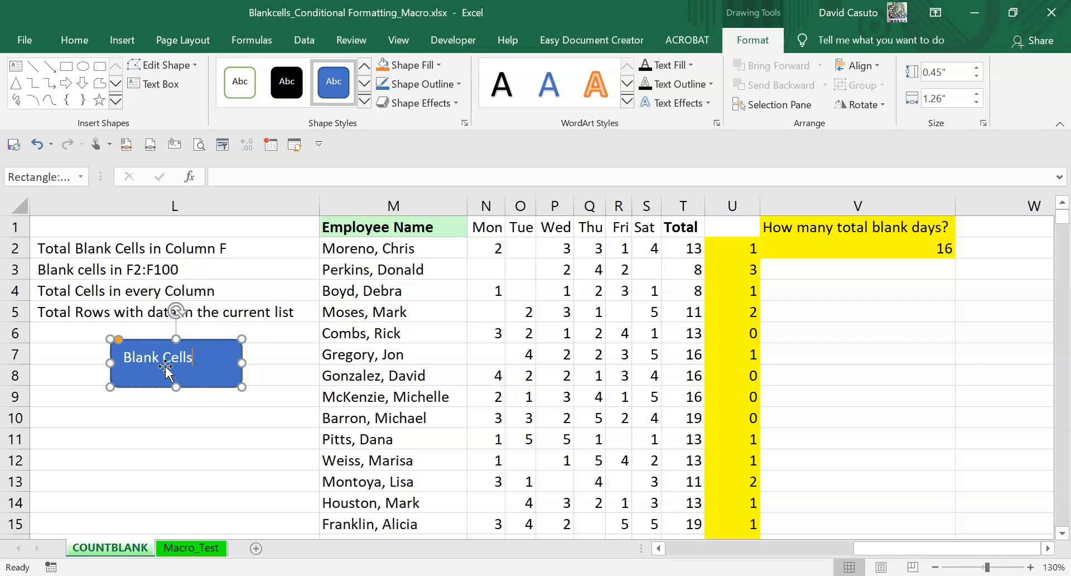
left_click_drag(242, 363, 206, 360)
left_click_drag(156, 387, 153, 378)
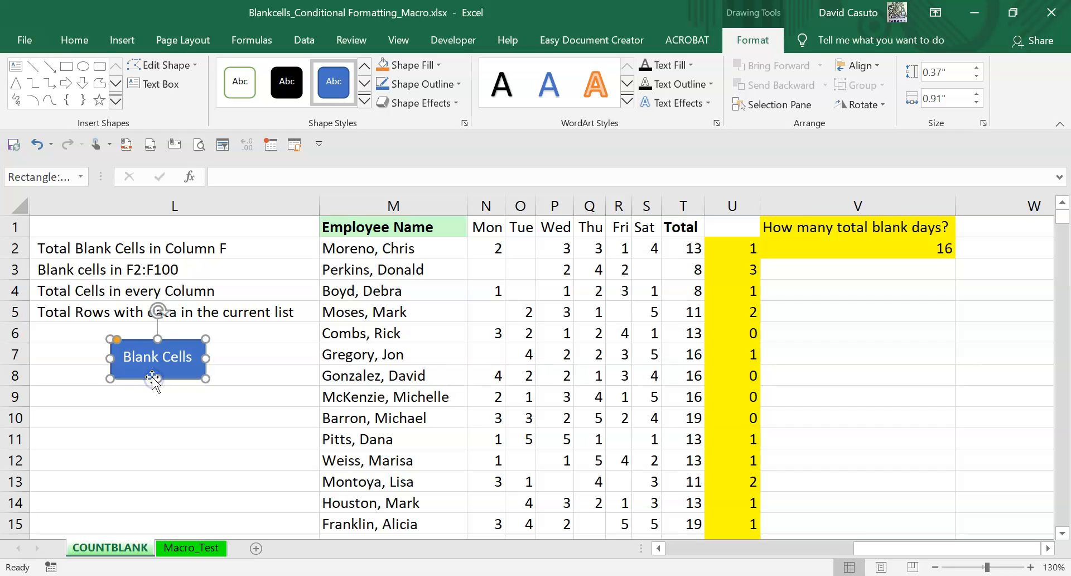
Step: Assign the macro PERSONAL.XLSB!BlankCellCF to the Blank Cells shape
right_click(191, 338)
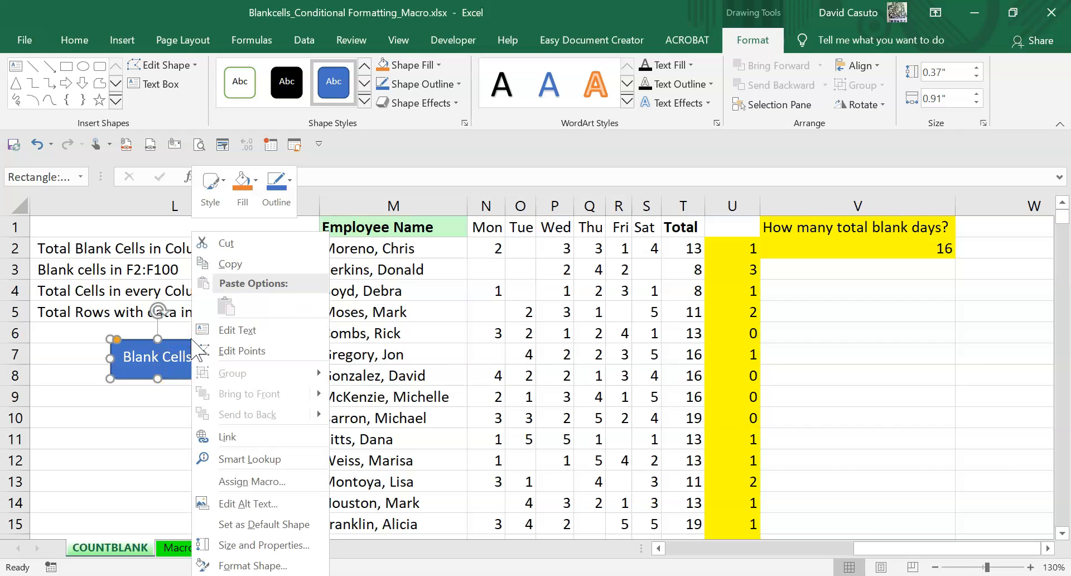
left_click(251, 482)
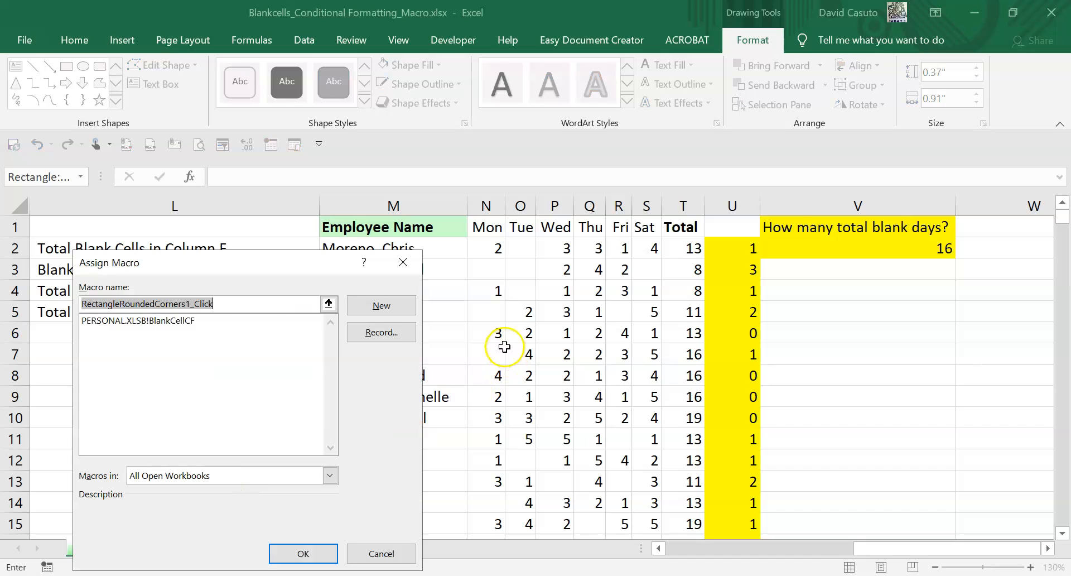
left_click(143, 321)
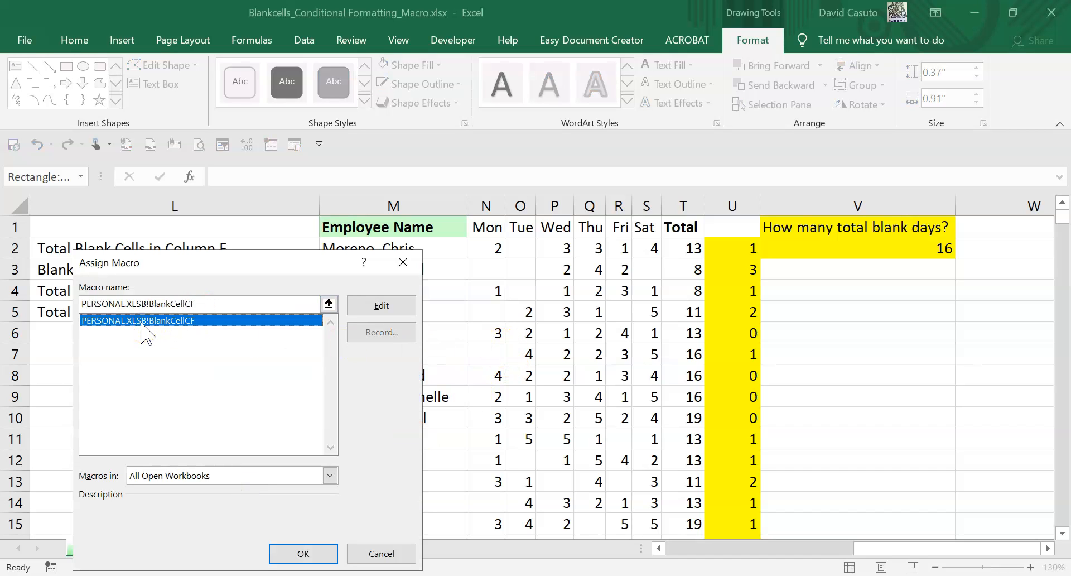
left_click(303, 553)
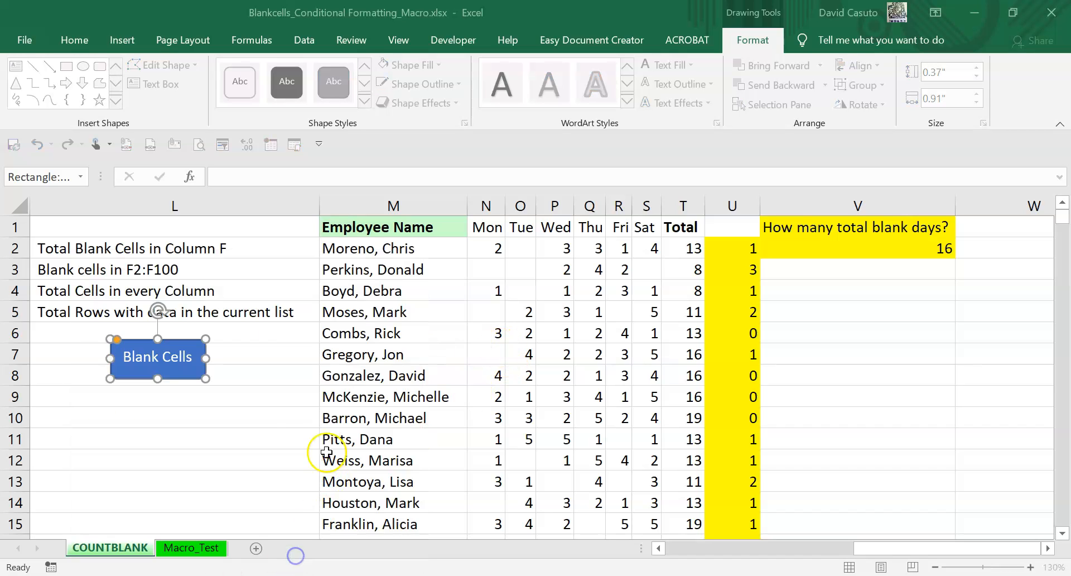
Step: Deselect the shape and run its assigned macro from the Blank Cells shape on the COUNTBLANK sheet
left_click(198, 409)
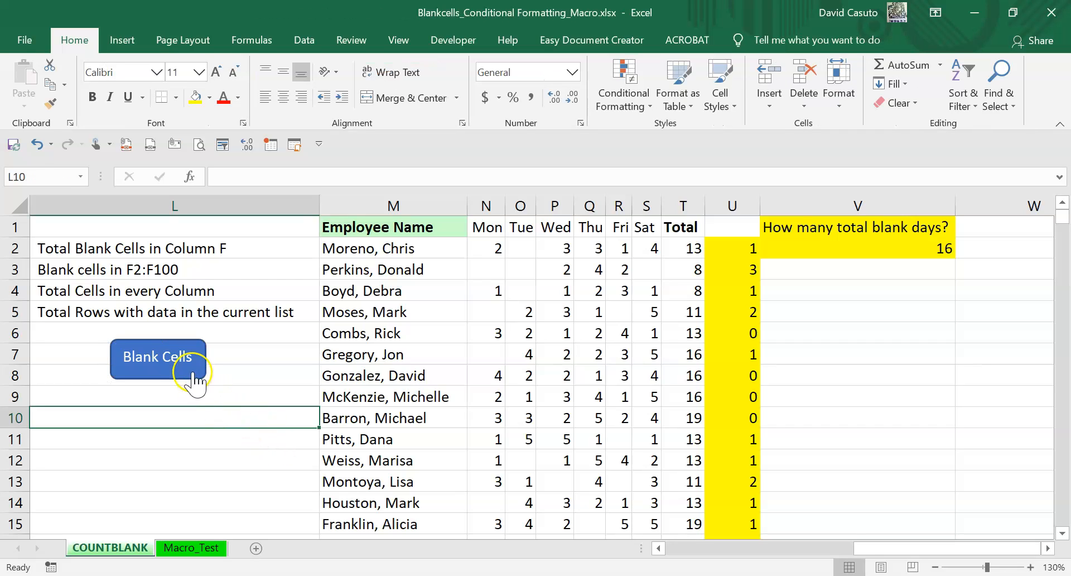
left_click(192, 371)
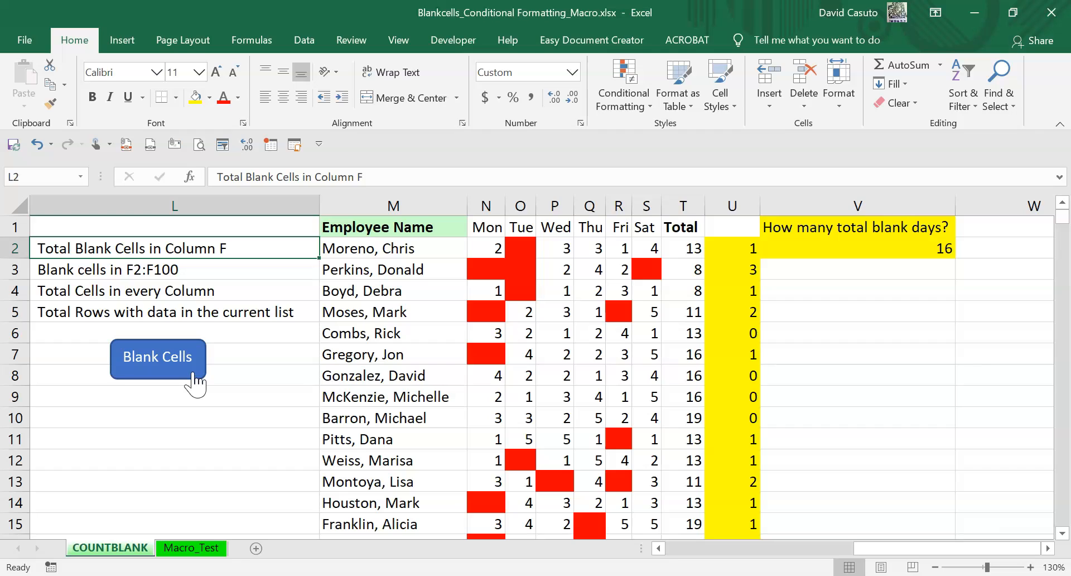
left_click(192, 372)
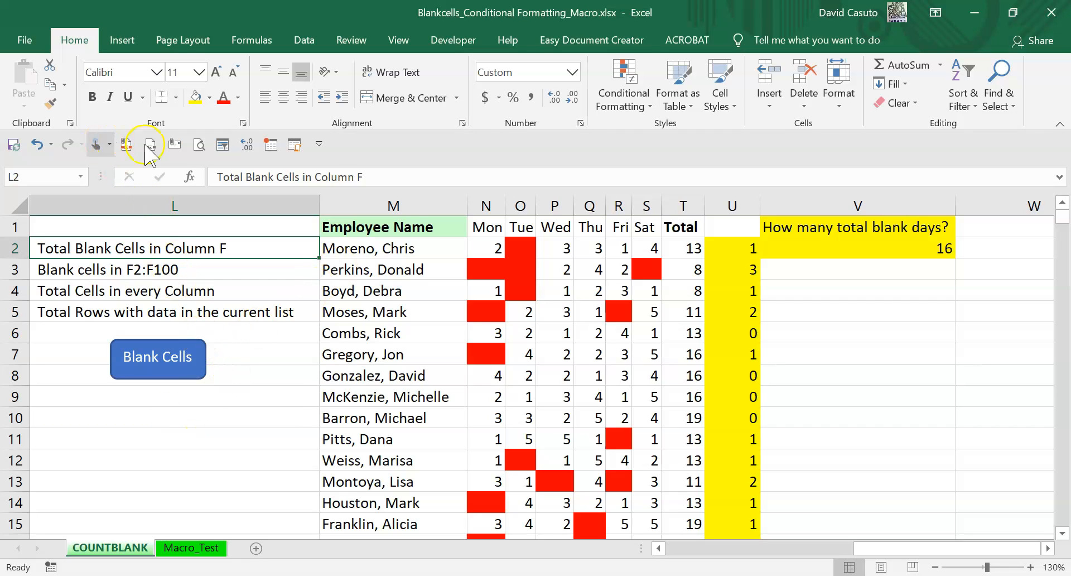
Step: Add the PERSONAL.XLSB!BlankCellCF macro to the Quick Access Toolbar for all documents
left_click(320, 144)
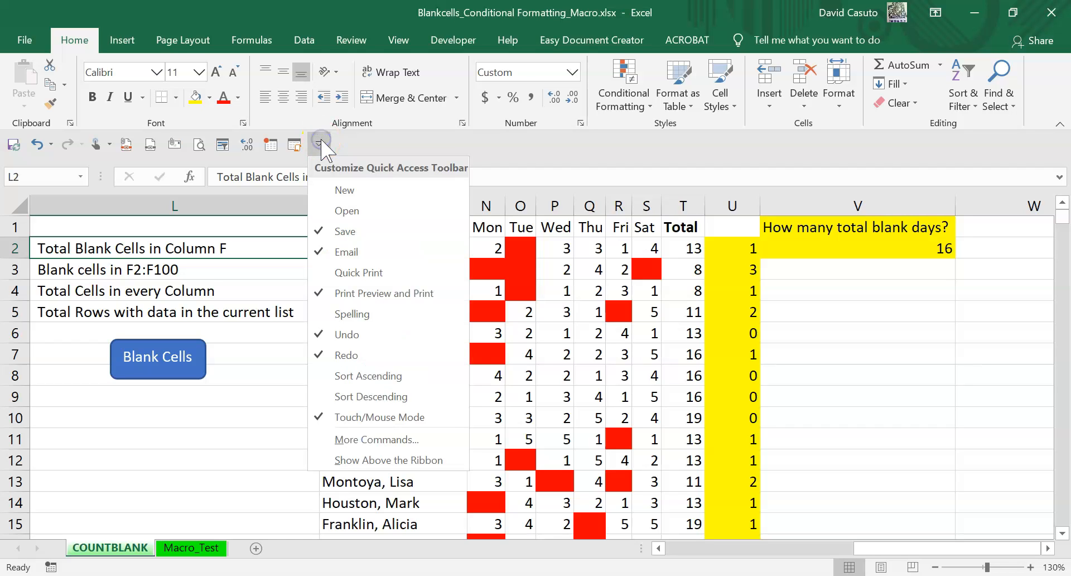
left_click(377, 439)
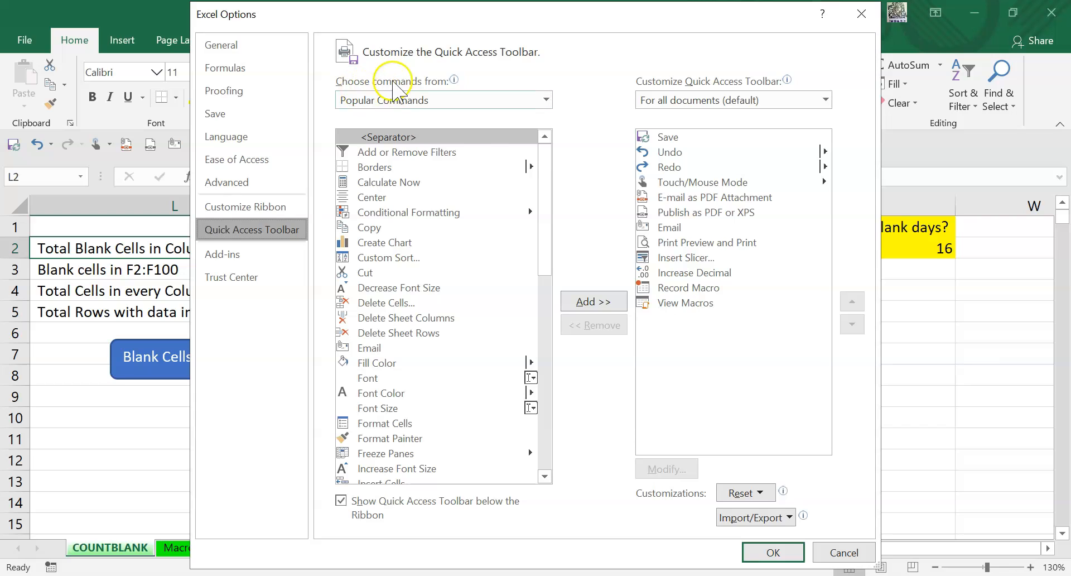
left_click(385, 101)
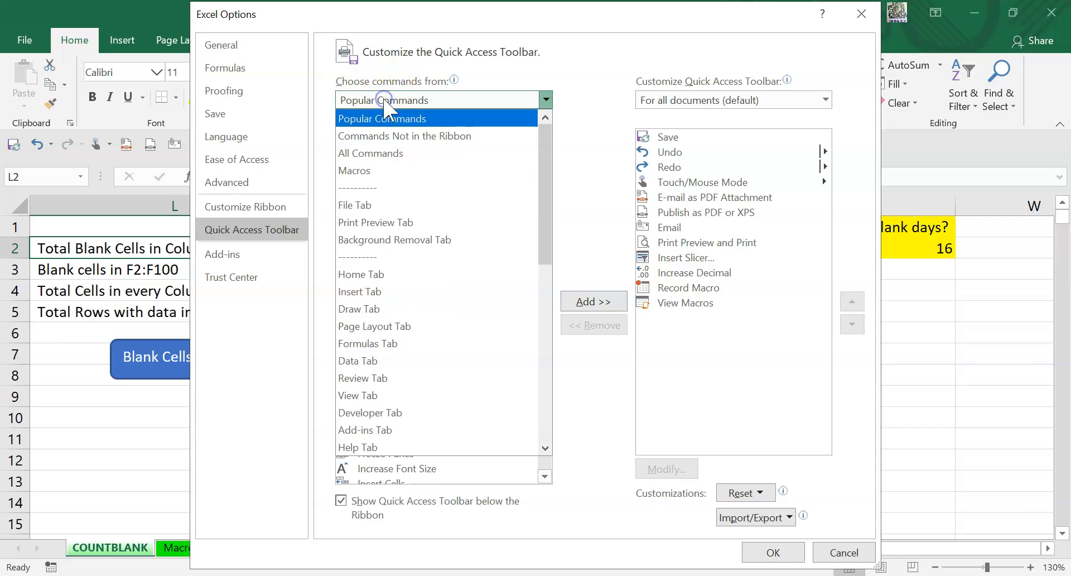
left_click(365, 170)
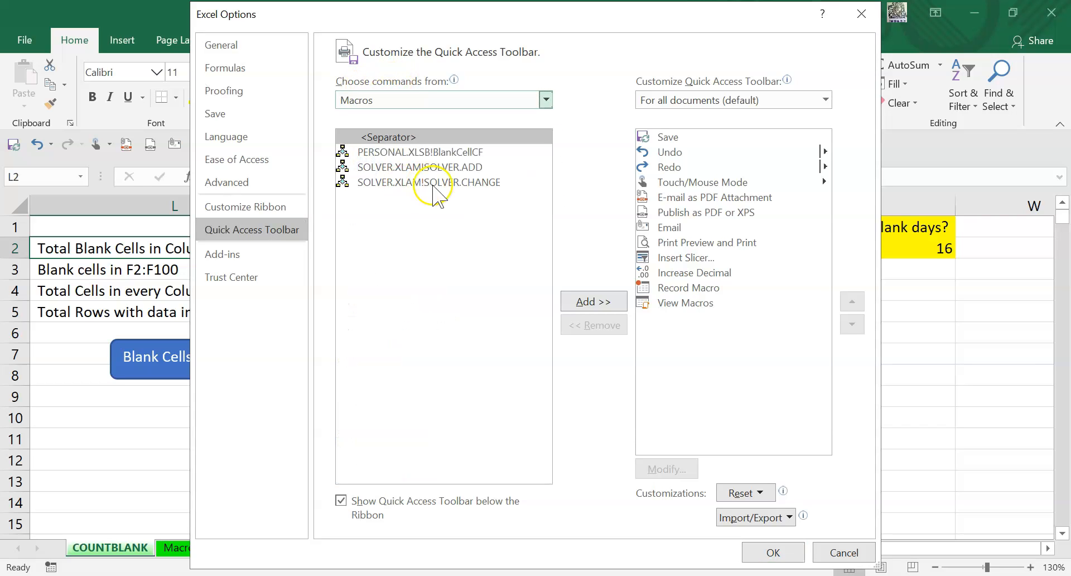
left_click(391, 151)
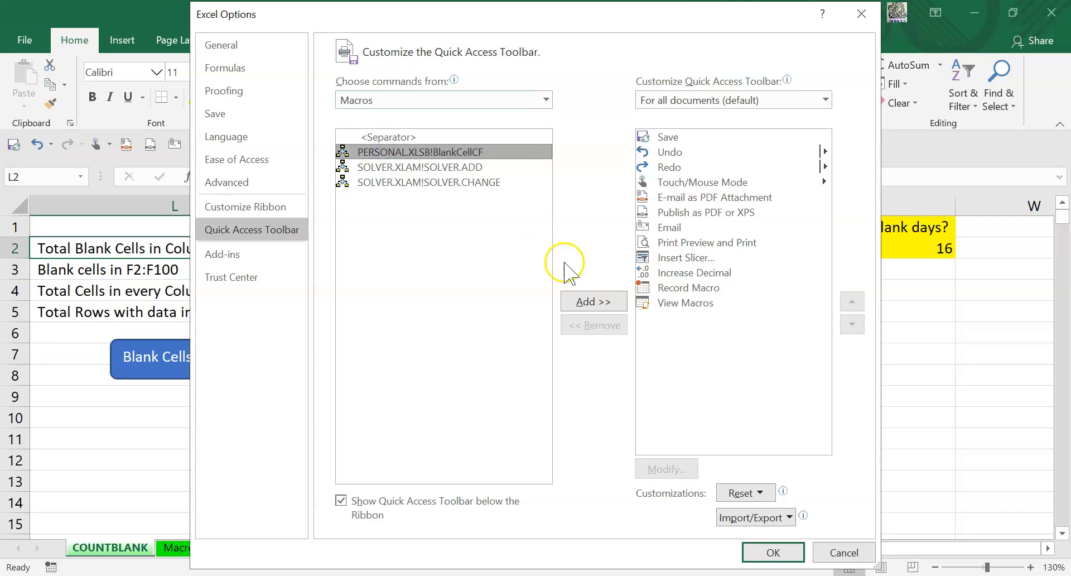
left_click(583, 303)
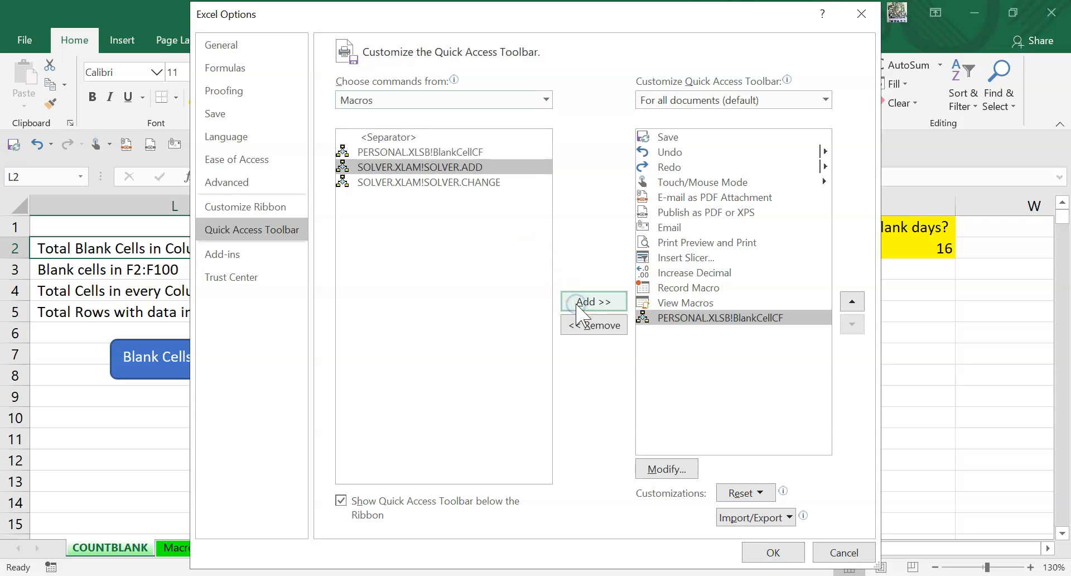
left_click(773, 552)
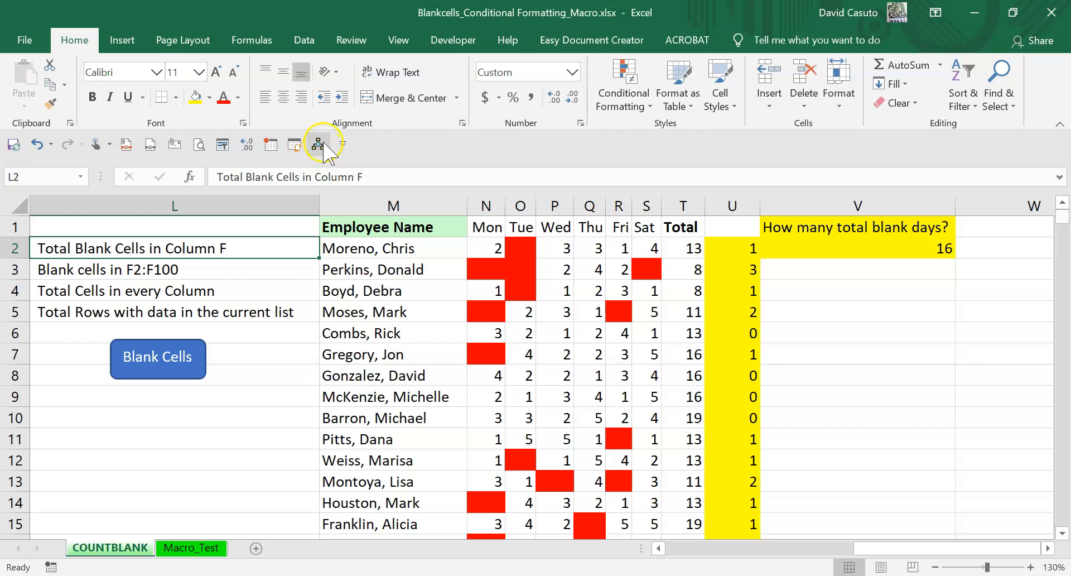
Step: Run the BlankCellCF macro on the Macro_Test sheet using its new Quick Access Toolbar command
left_click(200, 548)
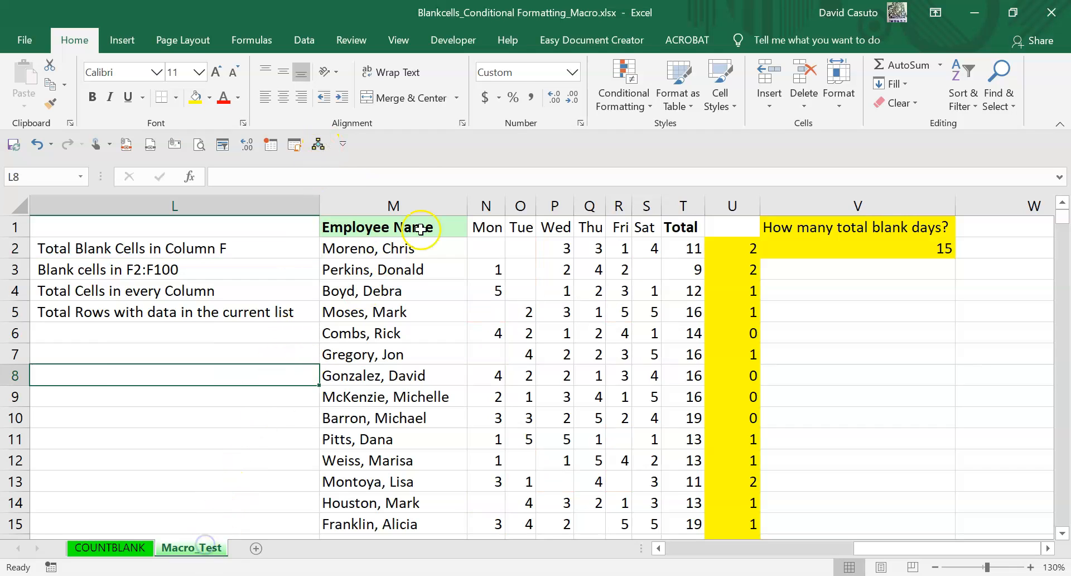
left_click(317, 144)
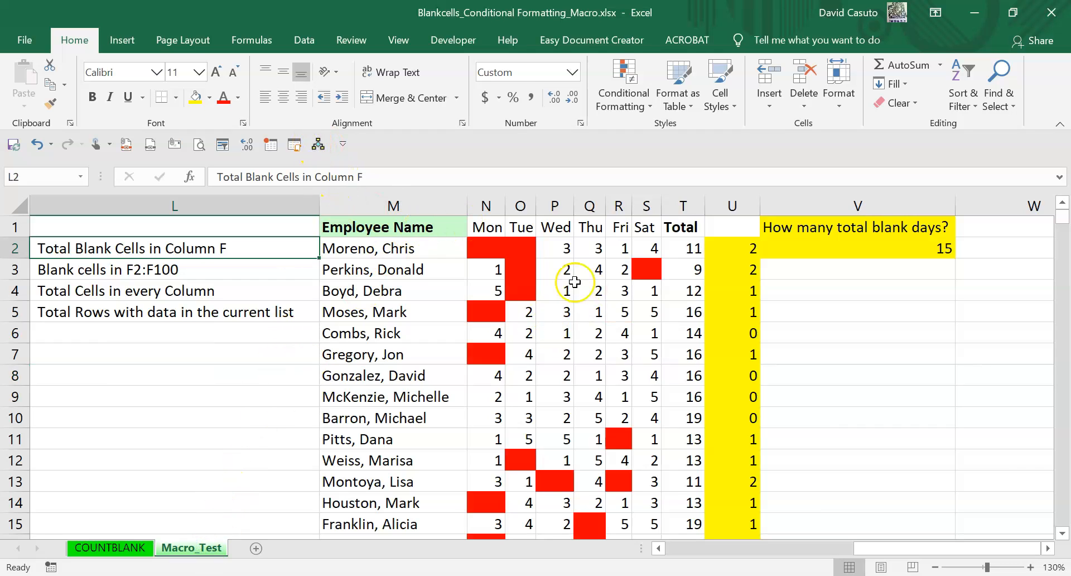